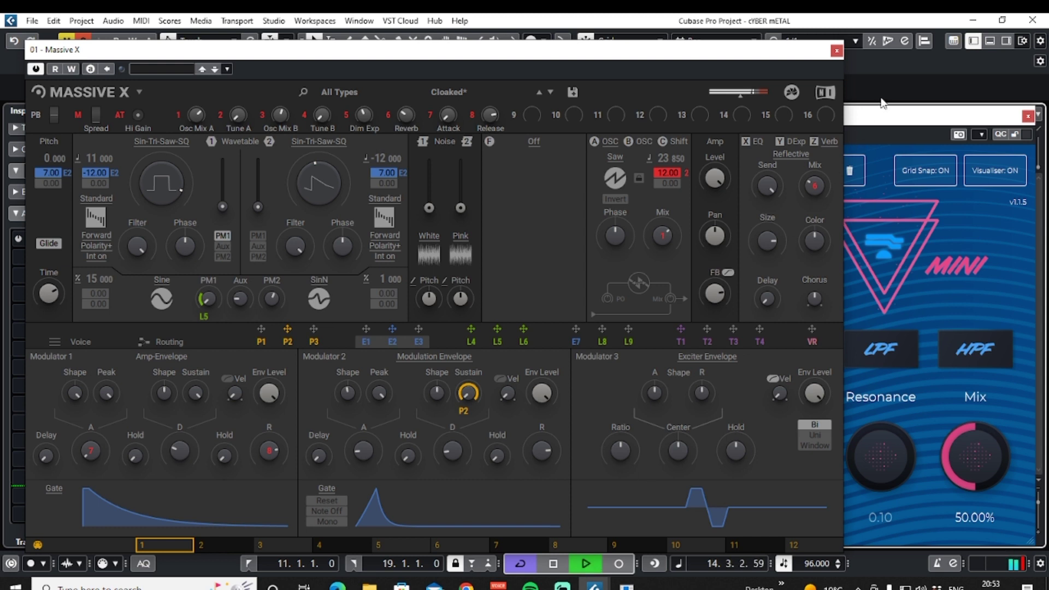
# Step: Switch Flux Mini's filter on the cYBER mETAL bASS dRONE preset from LPF to HPF
pyautogui.click(876, 116)
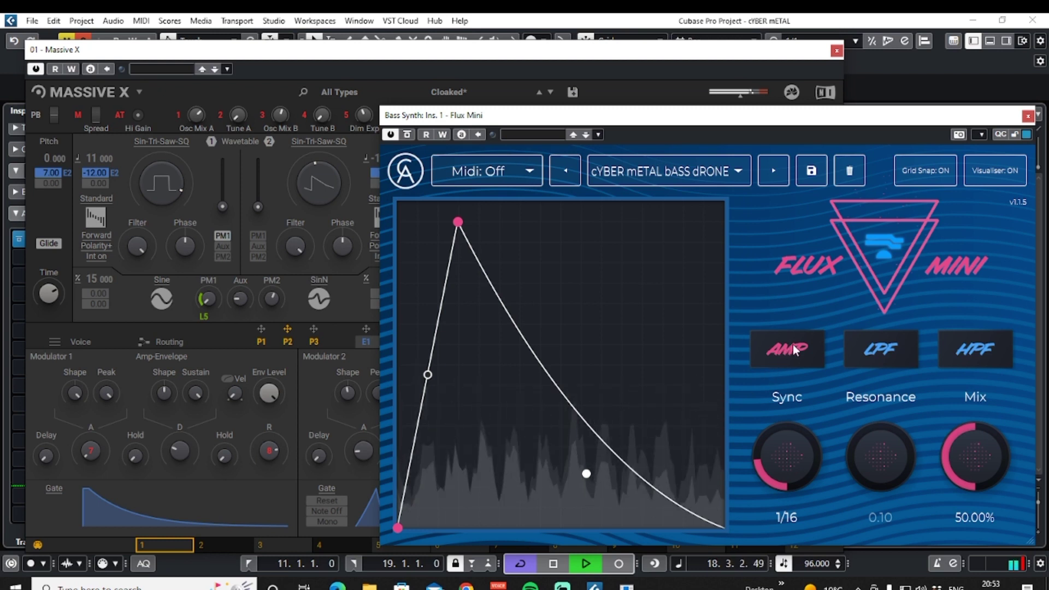
pyautogui.click(876, 351)
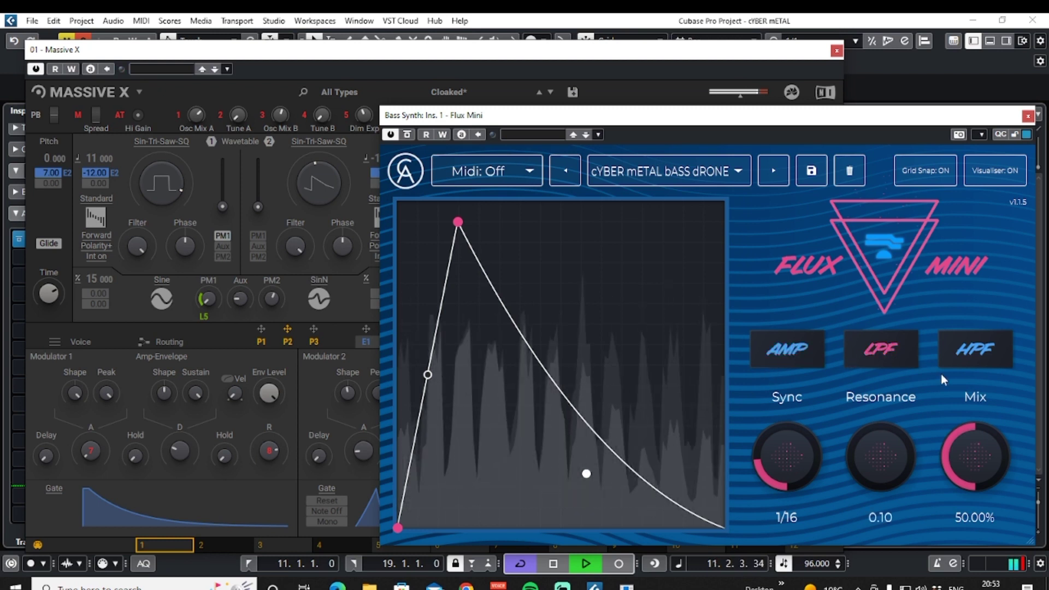
pyautogui.click(978, 352)
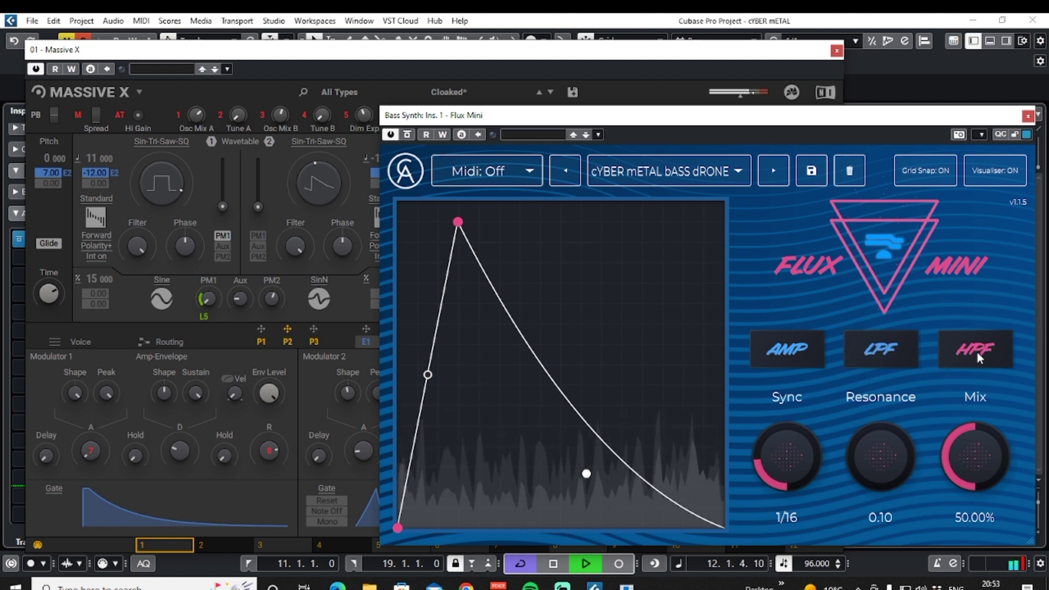
pyautogui.click(744, 169)
# Step: Audition the Fakechain 2, Funky Goat Horns and Dotted Francis presets, then load Filter > Wuw Cha Cha 2
pyautogui.moveTo(685, 229)
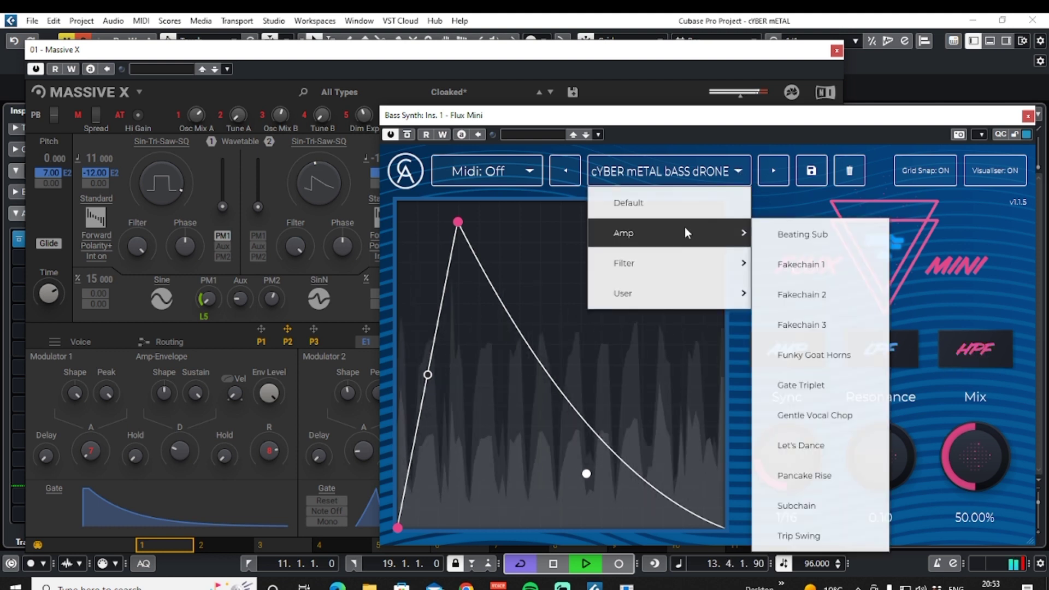
pyautogui.click(817, 294)
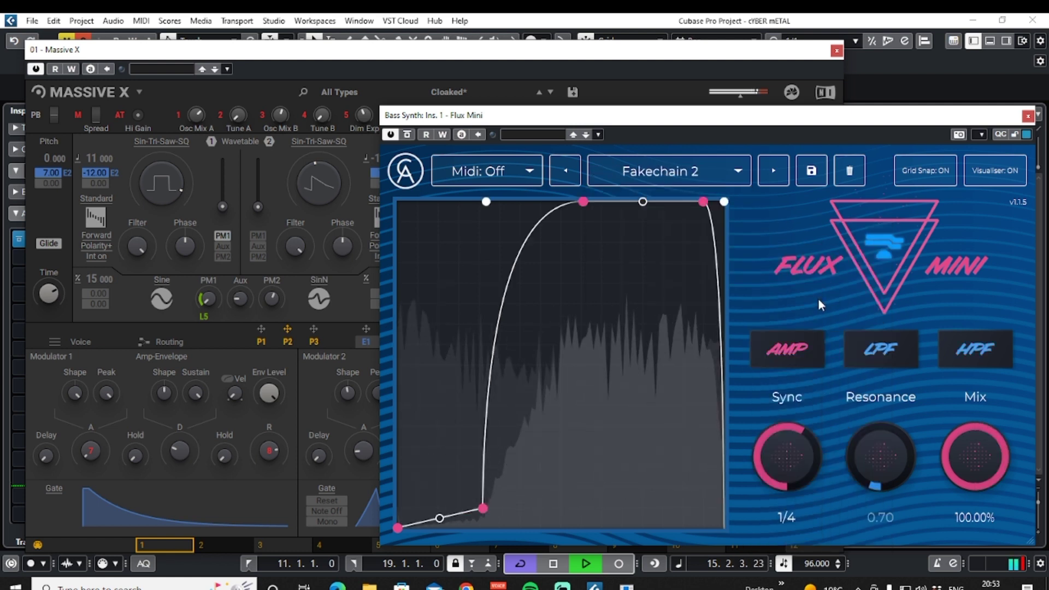
pyautogui.click(738, 172)
pyautogui.moveTo(715, 232)
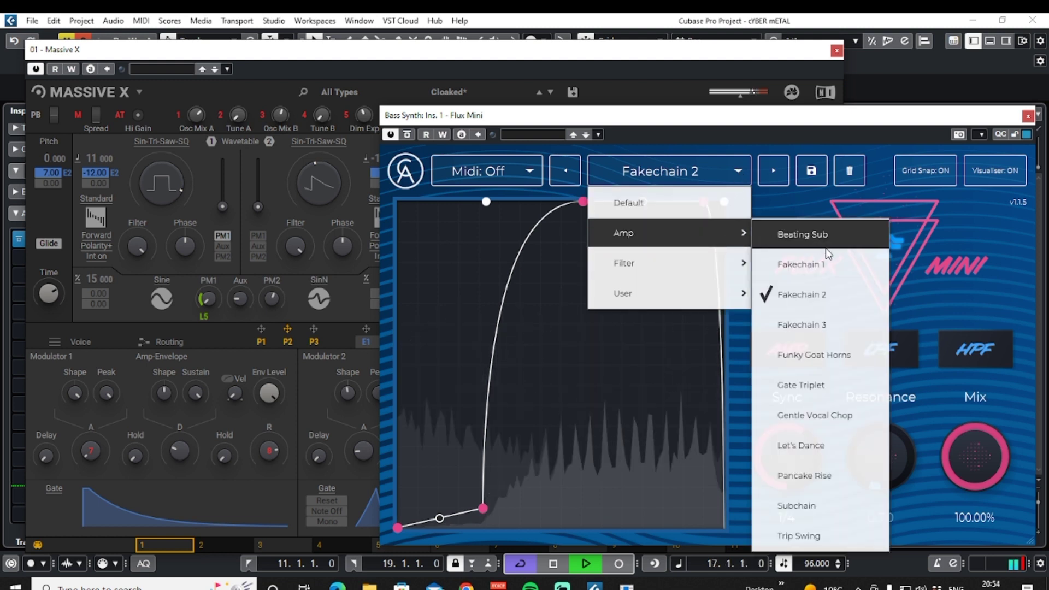
pyautogui.click(840, 354)
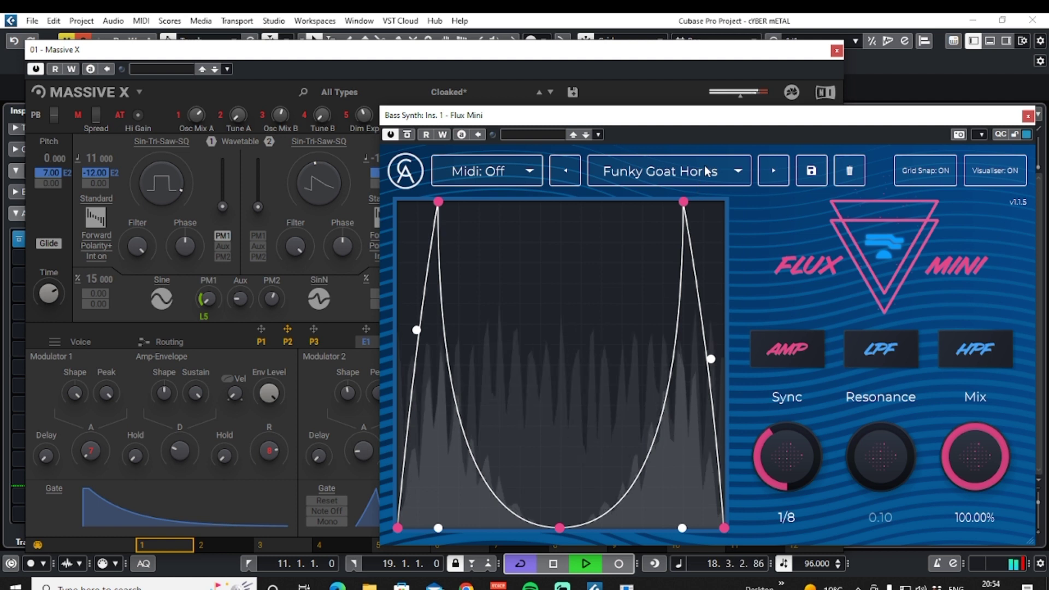
pyautogui.click(739, 170)
pyautogui.moveTo(713, 260)
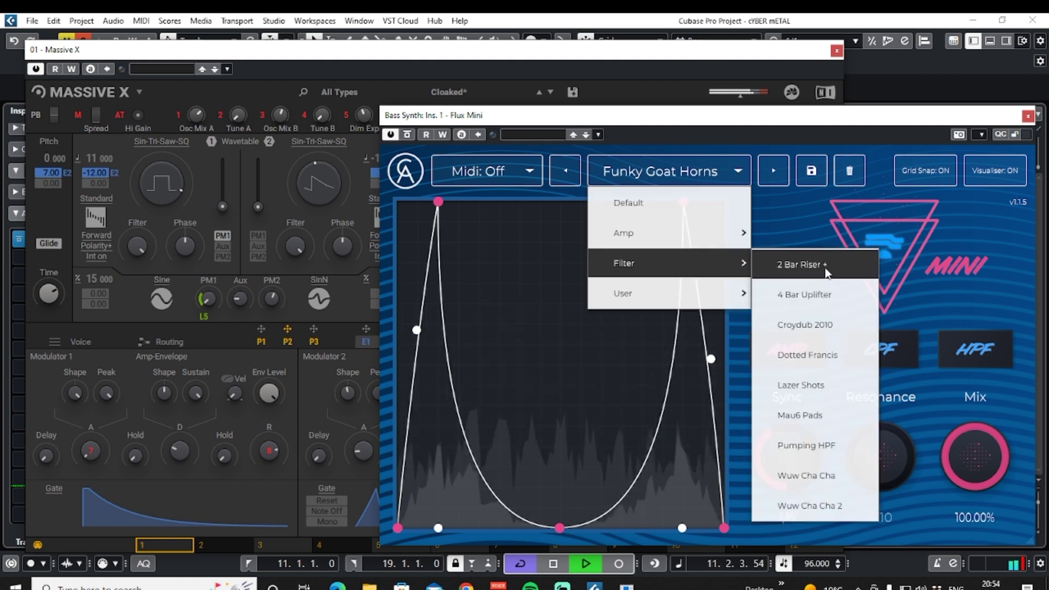
pyautogui.click(840, 353)
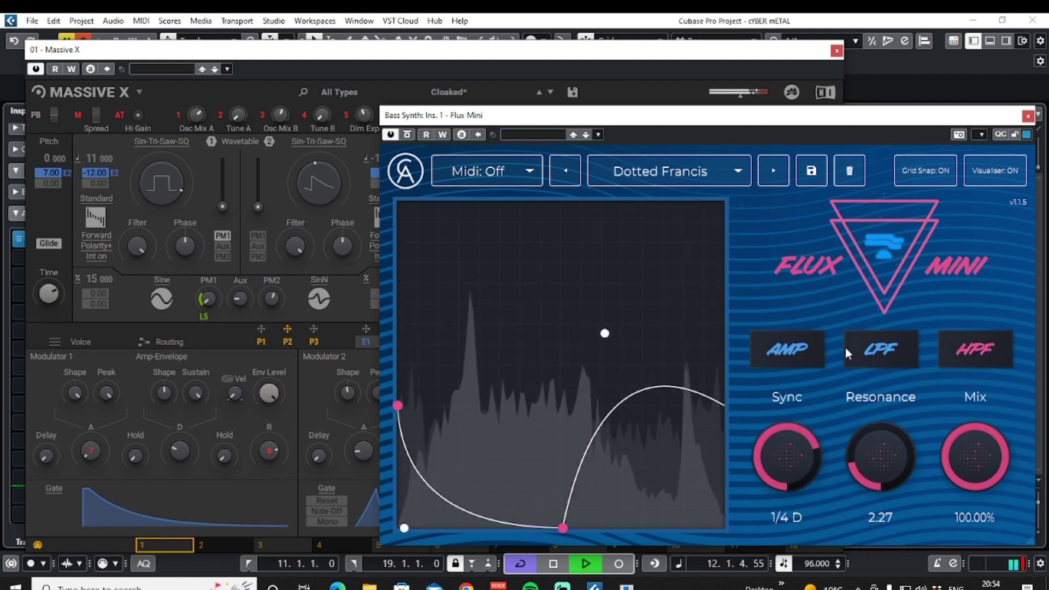
pyautogui.click(736, 170)
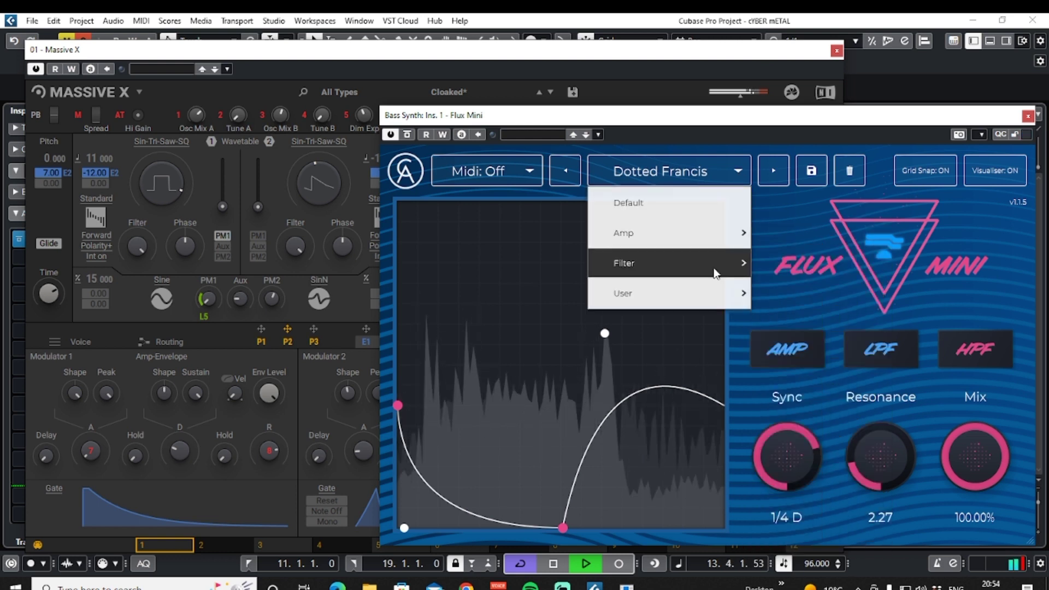
pyautogui.moveTo(712, 264)
pyautogui.click(845, 498)
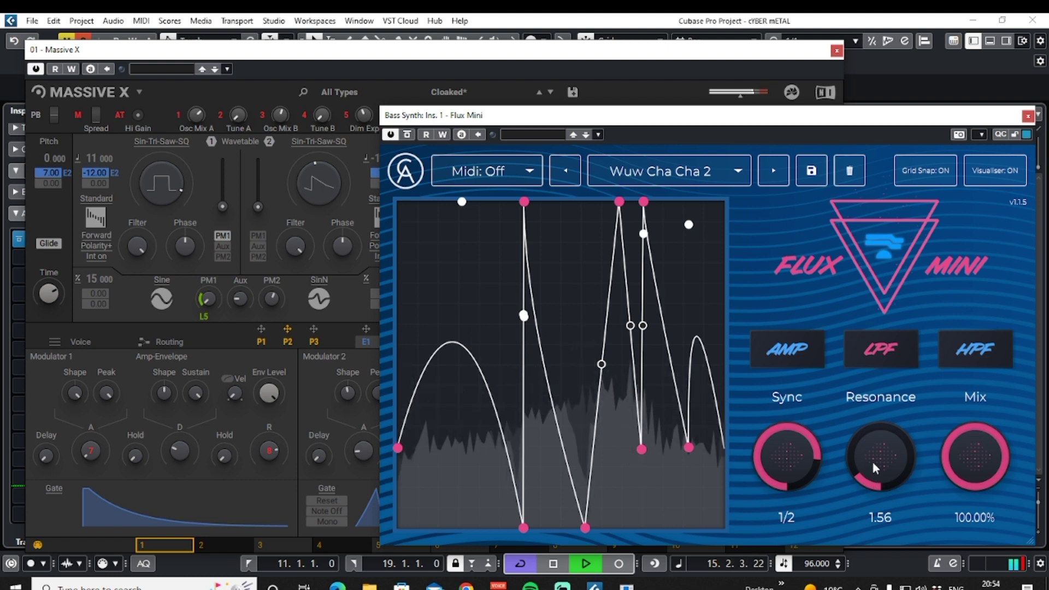
# Step: Set Mix to 53.60%, switch to LPF with Resonance 3.39, and set Sync to 1
pyautogui.moveTo(998, 434); pyautogui.dragTo(964, 481)
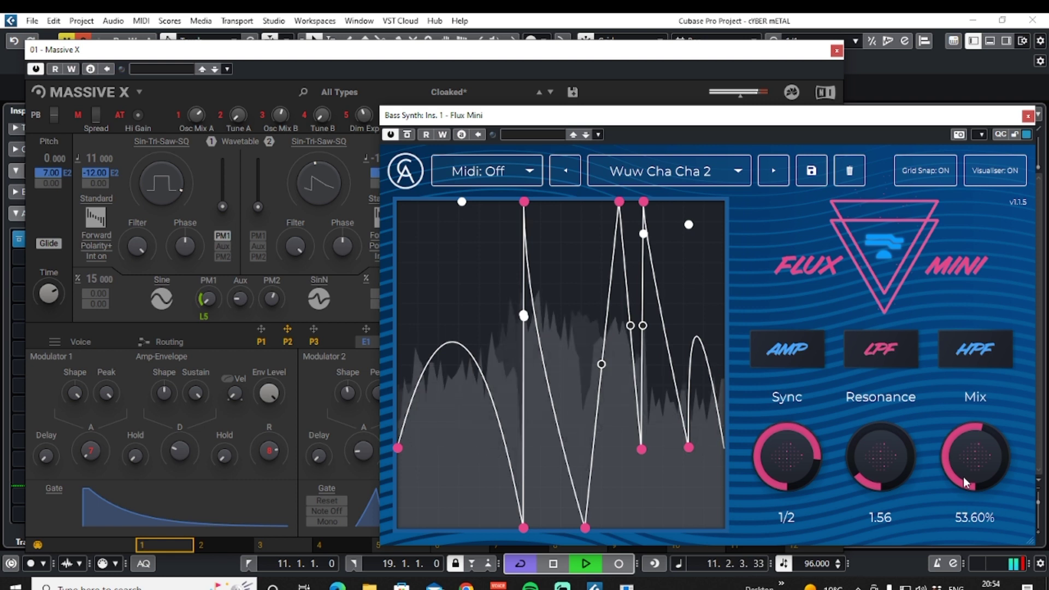
pyautogui.moveTo(861, 450); pyautogui.dragTo(867, 385)
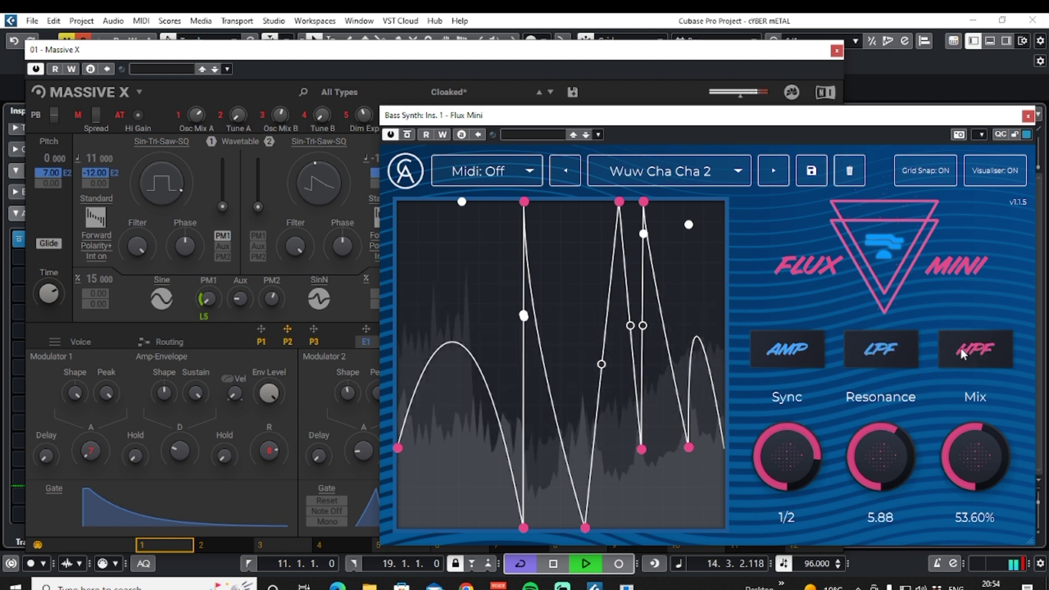
pyautogui.click(892, 348)
pyautogui.moveTo(882, 430); pyautogui.dragTo(867, 460)
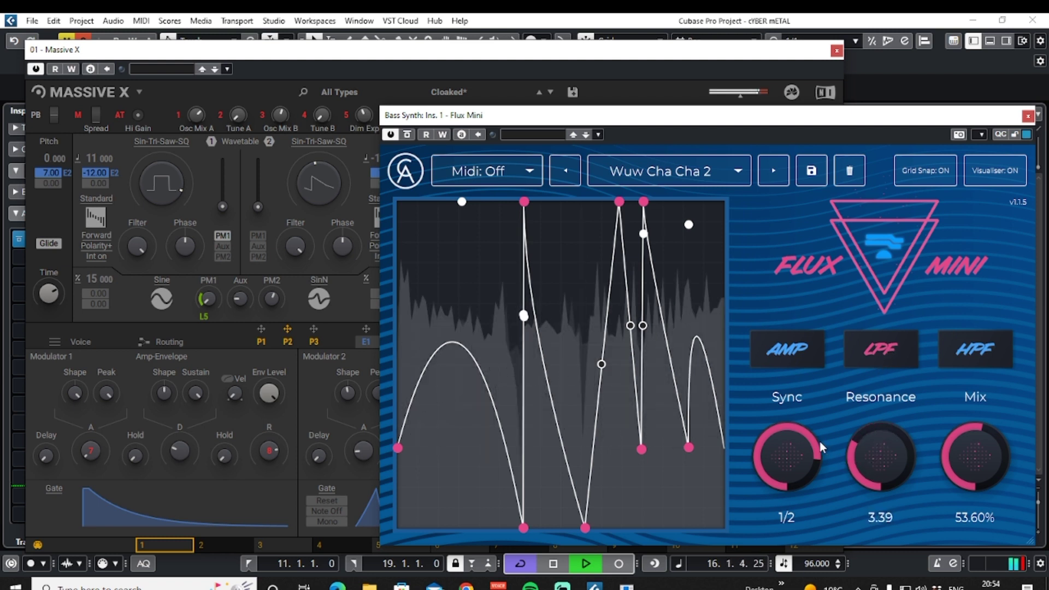
pyautogui.moveTo(792, 431); pyautogui.dragTo(785, 399)
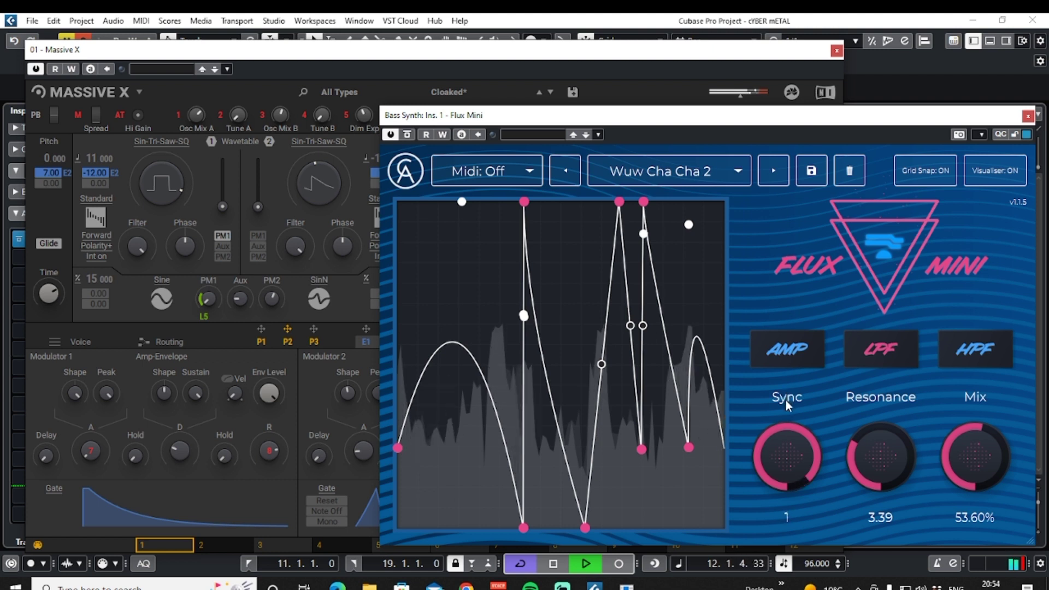
pyautogui.click(735, 171)
# Step: Load User > cYBER mETAL bASS dRONE and add a deep dip and second peak to its curve
pyautogui.moveTo(702, 294)
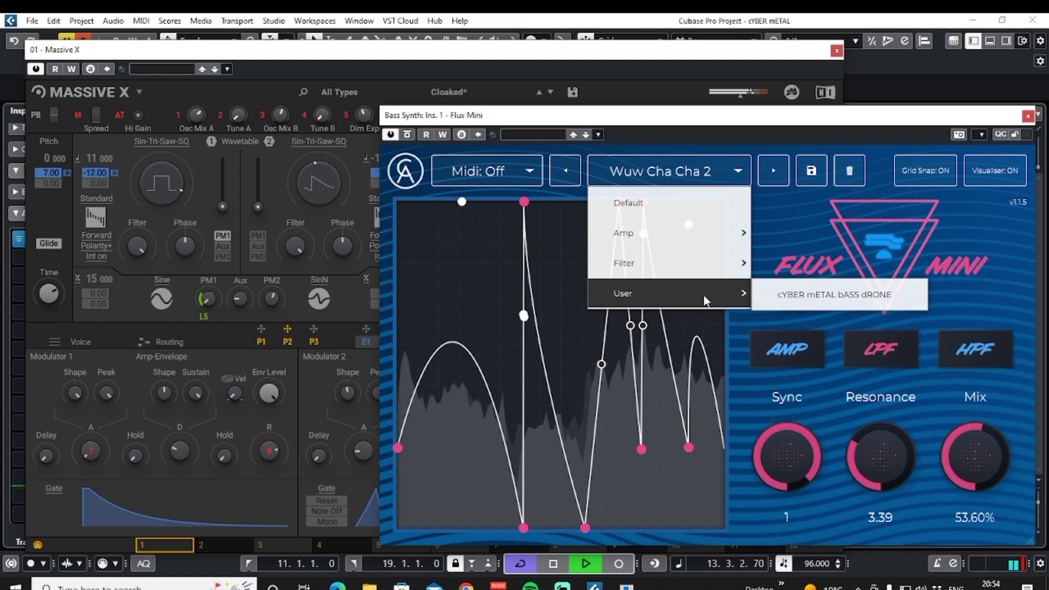
pyautogui.click(841, 296)
pyautogui.doubleClick(541, 243)
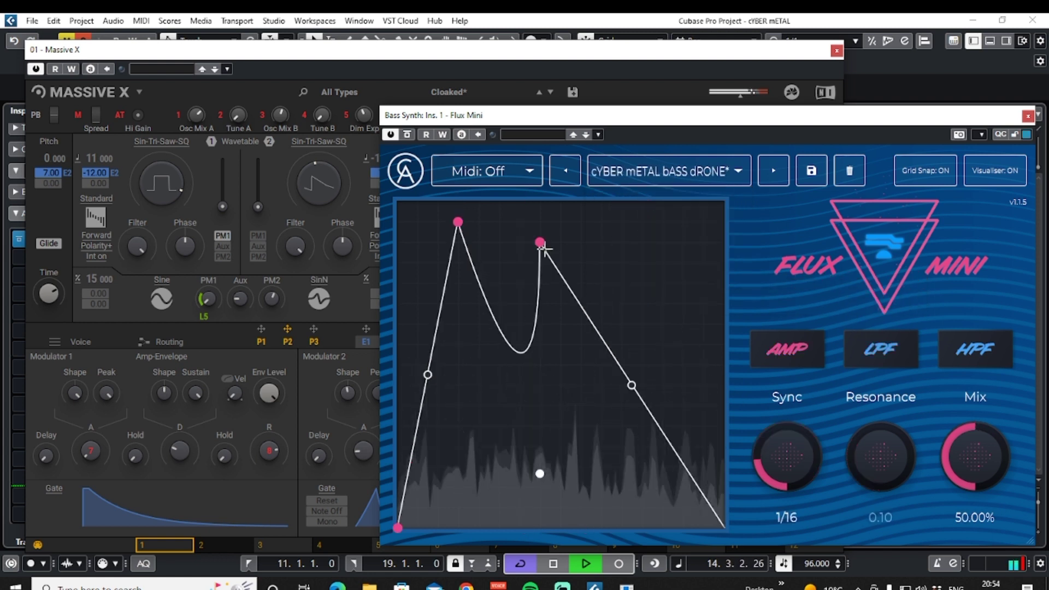
pyautogui.moveTo(540, 242); pyautogui.dragTo(473, 477)
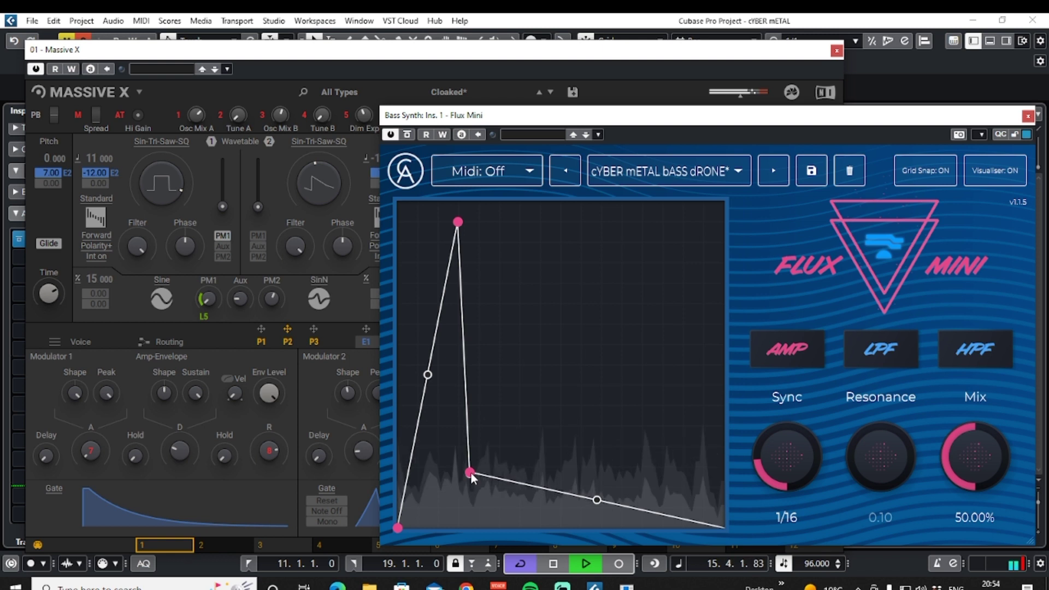
pyautogui.doubleClick(539, 262)
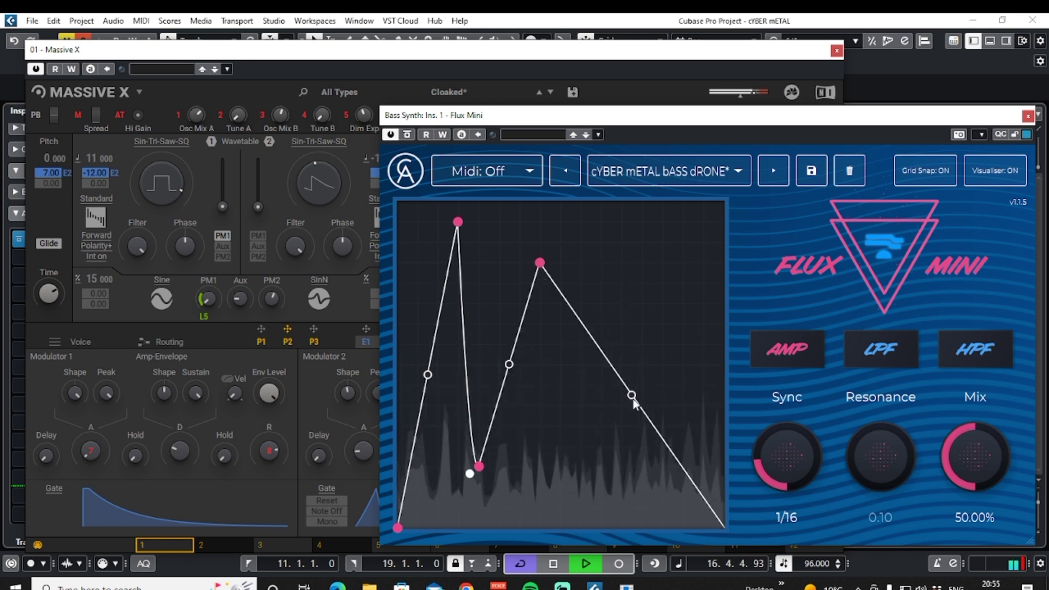
pyautogui.moveTo(631, 398); pyautogui.dragTo(723, 201)
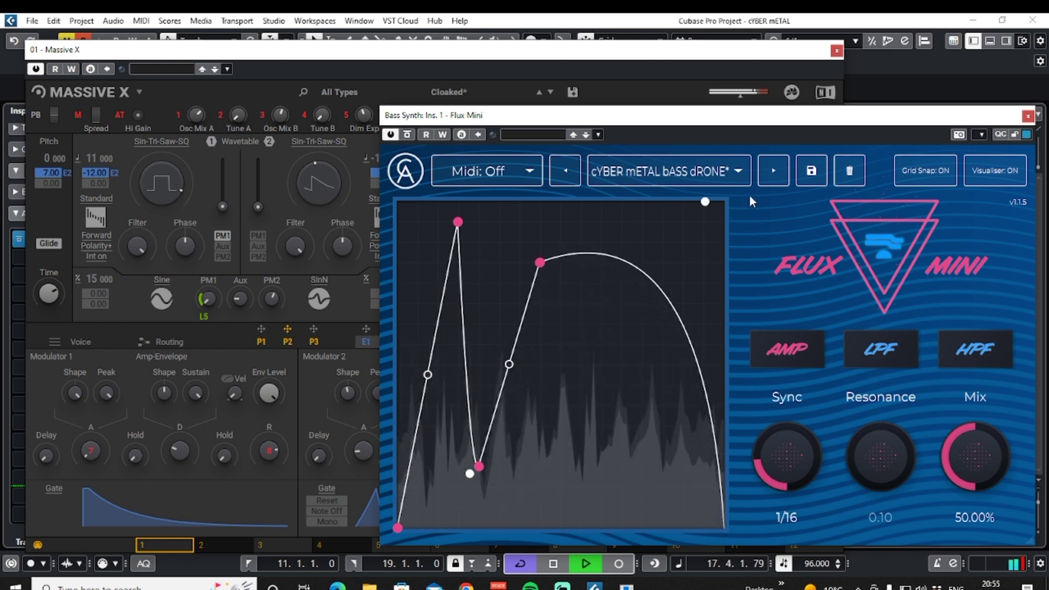
pyautogui.moveTo(540, 449); pyautogui.dragTo(539, 528)
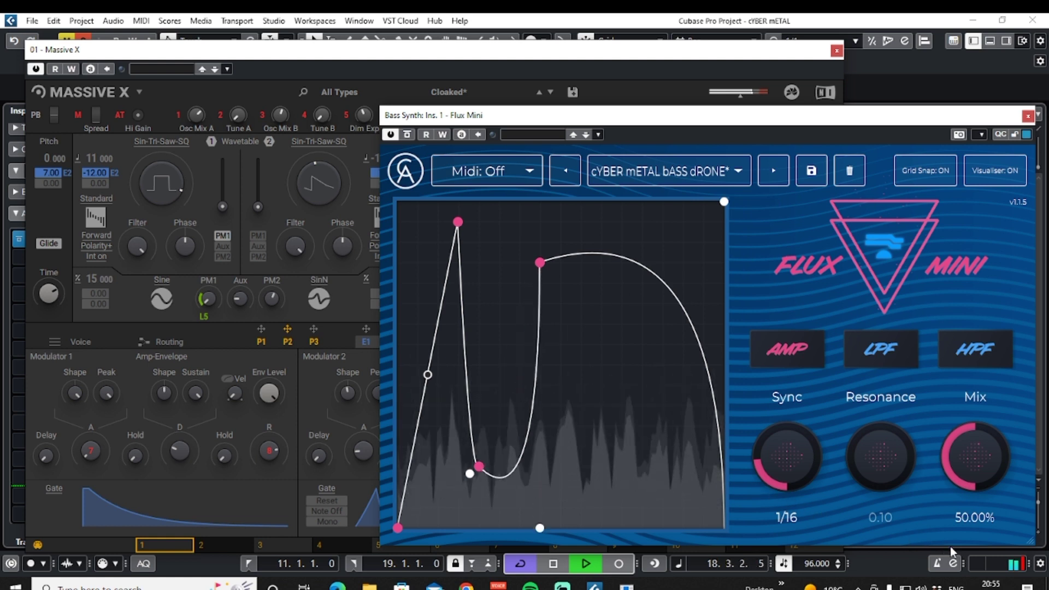
# Step: Curve the first rising segment, add another dip and right-end peak, and raise Mix to 67.60%
pyautogui.moveTo(427, 376); pyautogui.dragTo(457, 528)
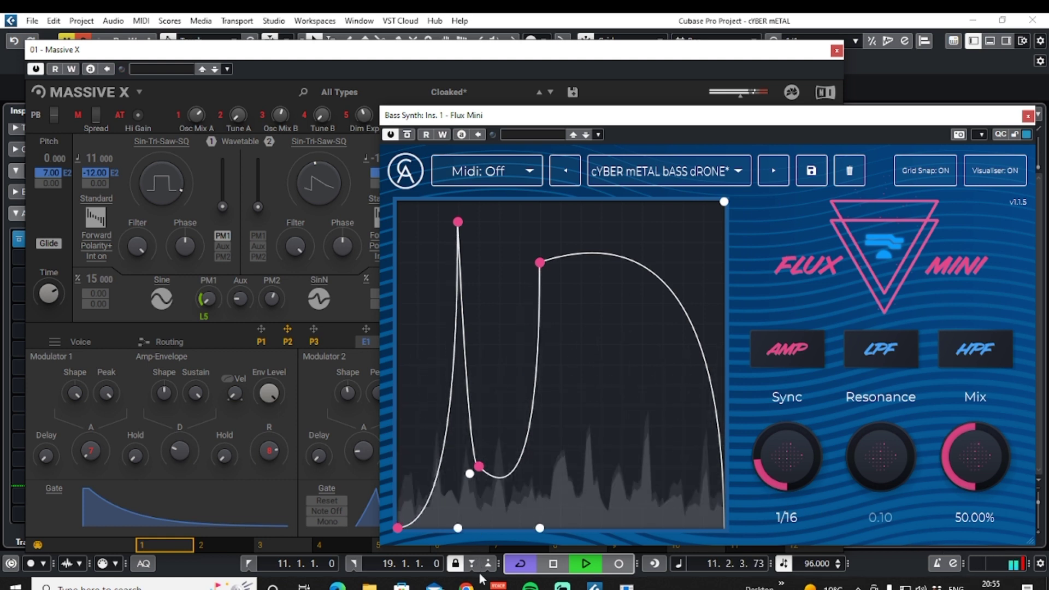
pyautogui.doubleClick(642, 340)
pyautogui.doubleClick(702, 241)
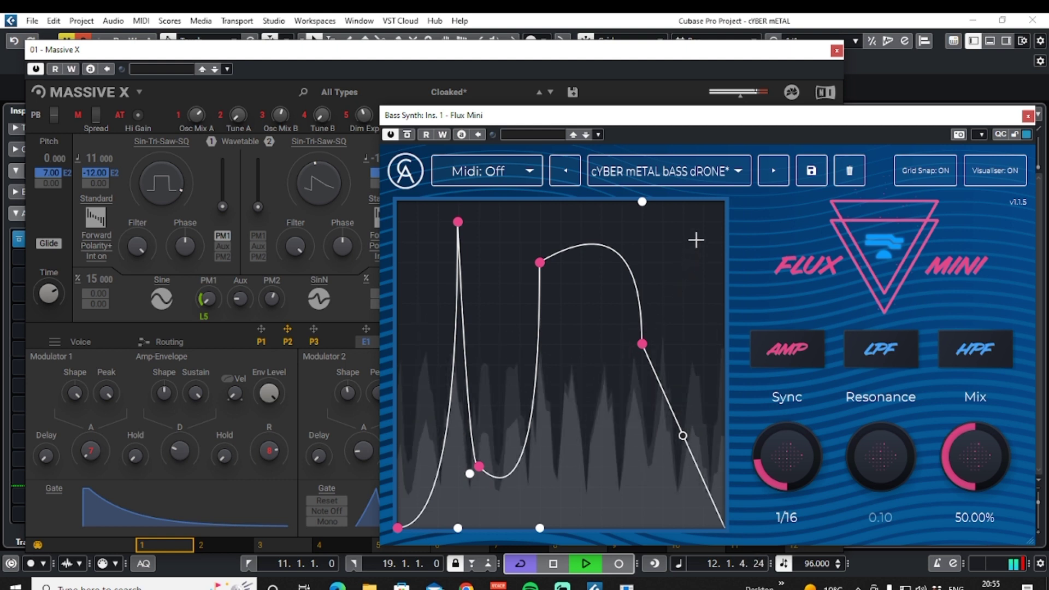
pyautogui.moveTo(642, 344); pyautogui.dragTo(581, 507)
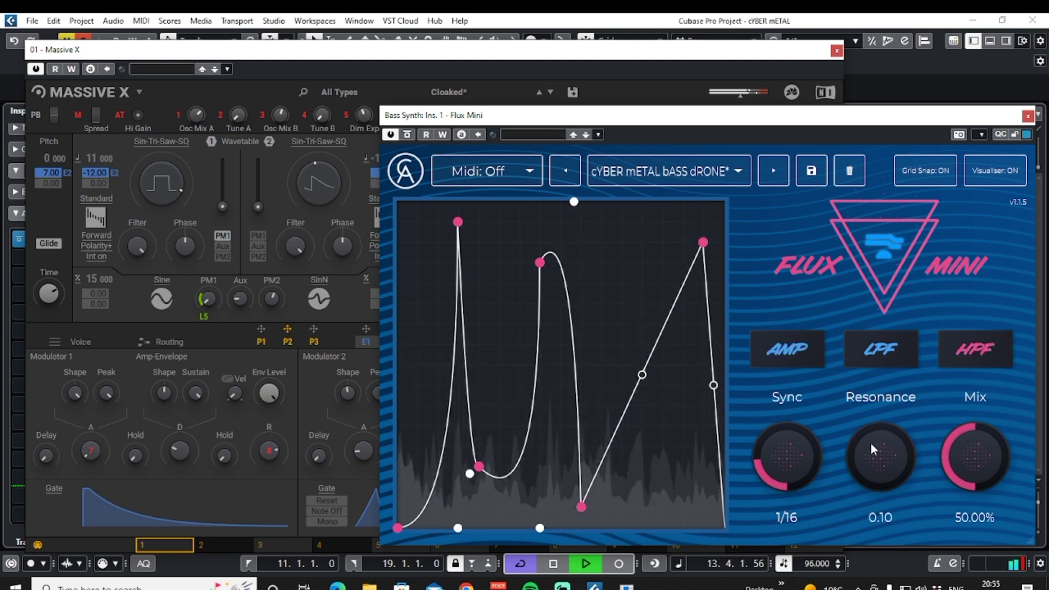
pyautogui.moveTo(951, 455); pyautogui.dragTo(952, 428)
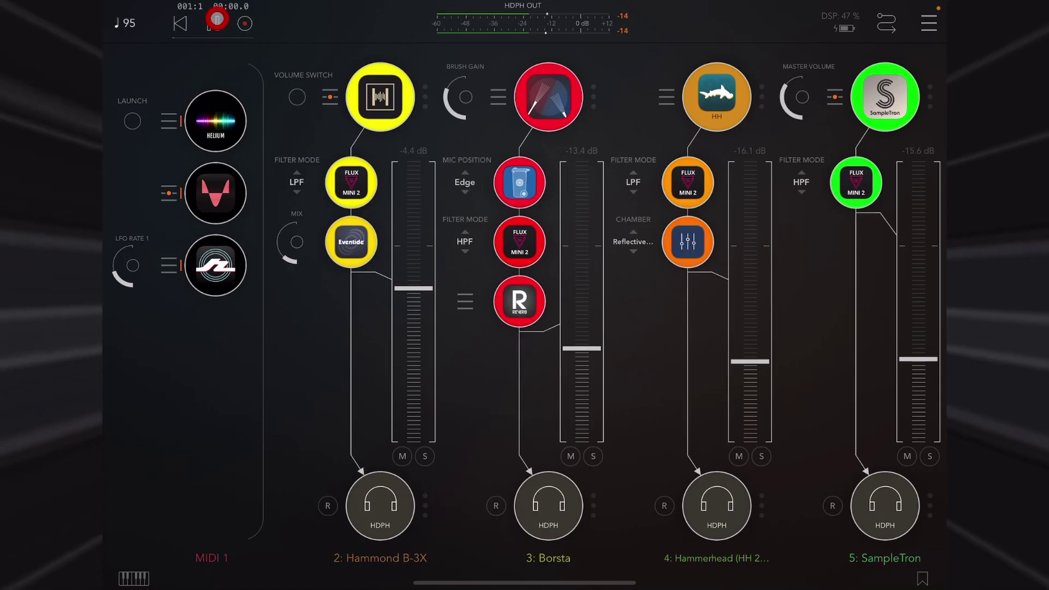
# Step: Start playback, close the Borsta window, and open Flux Mini 2 on the Hammond B-3X channel
pyautogui.click(216, 19)
pyautogui.click(548, 96)
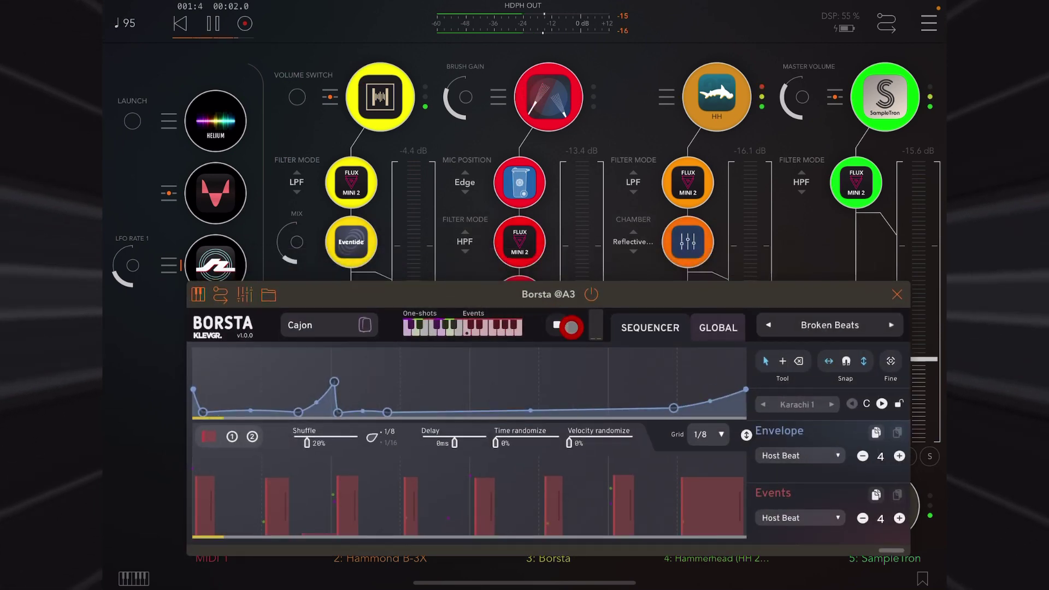
pyautogui.click(894, 297)
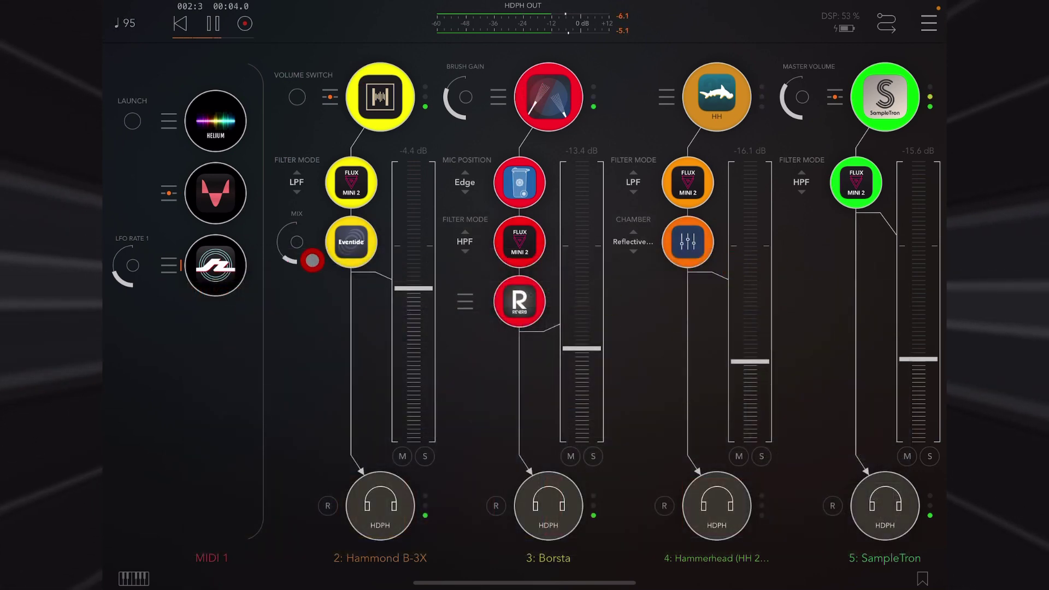
pyautogui.click(351, 186)
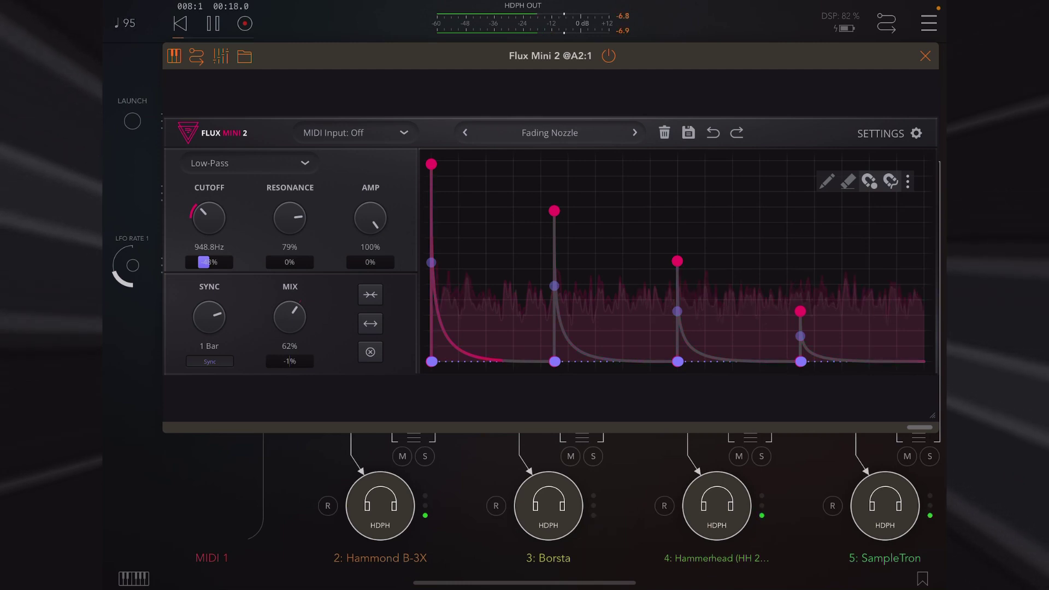
# Step: Mute the SampleTron and Borsta tracks, set the filter type to Off, and lower Amp to 25%
pyautogui.click(903, 461)
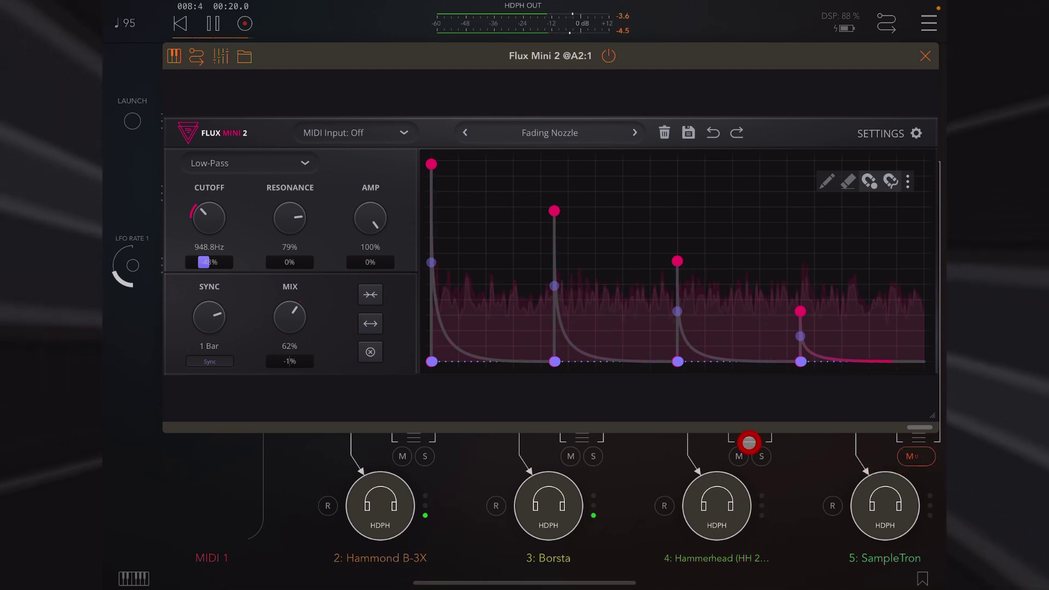
pyautogui.click(575, 459)
pyautogui.click(302, 165)
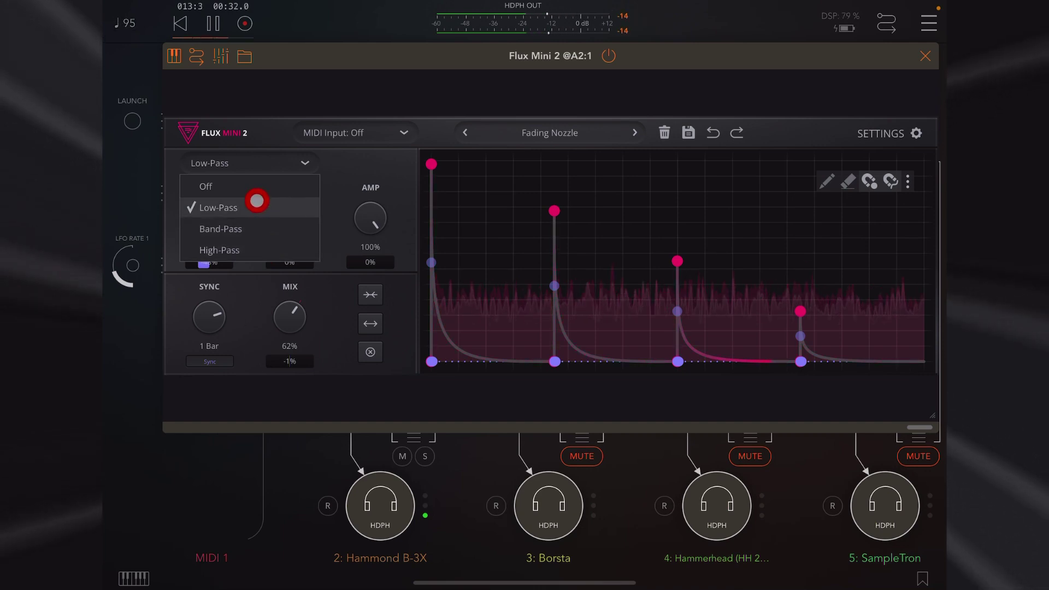
pyautogui.click(257, 188)
pyautogui.moveTo(368, 223); pyautogui.dragTo(373, 282)
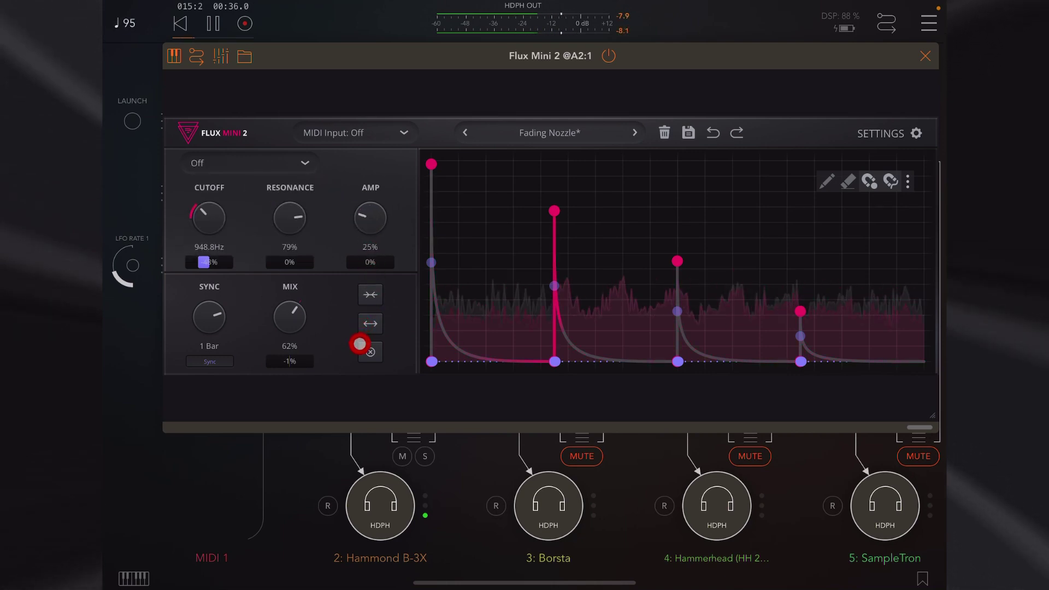
# Step: Return the filter to Low-Pass, set the modulation rate to 1 Bar, and double the envelope pulses
pyautogui.click(306, 163)
pyautogui.click(290, 207)
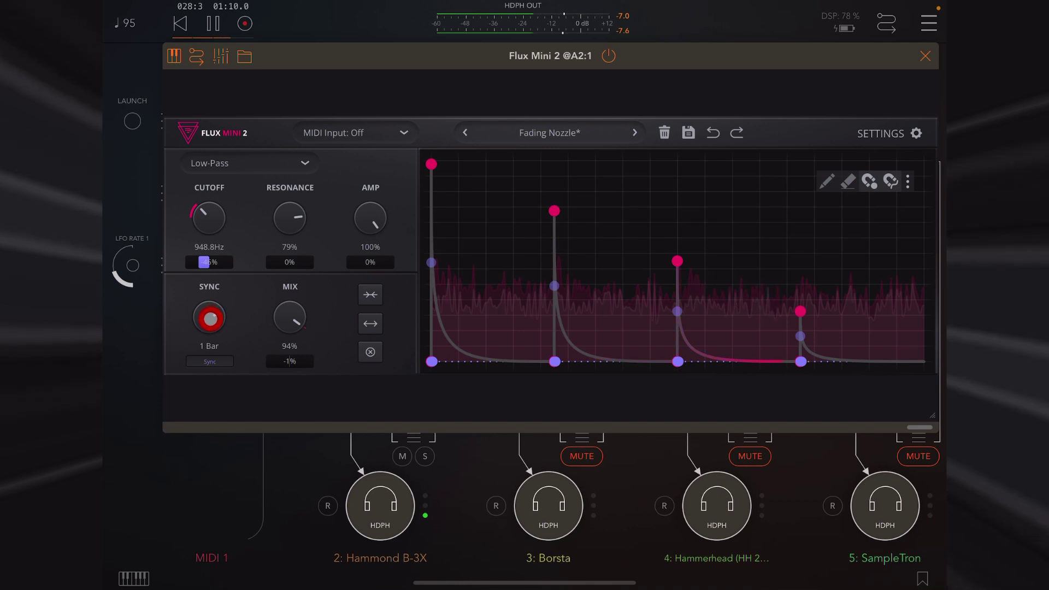
pyautogui.click(208, 323)
pyautogui.moveTo(208, 323); pyautogui.dragTo(208, 362)
pyautogui.click(208, 361)
pyautogui.moveTo(207, 319)
pyautogui.mouseDown()
pyautogui.moveTo(213, 260)
pyautogui.moveTo(226, 251)
pyautogui.mouseUp()
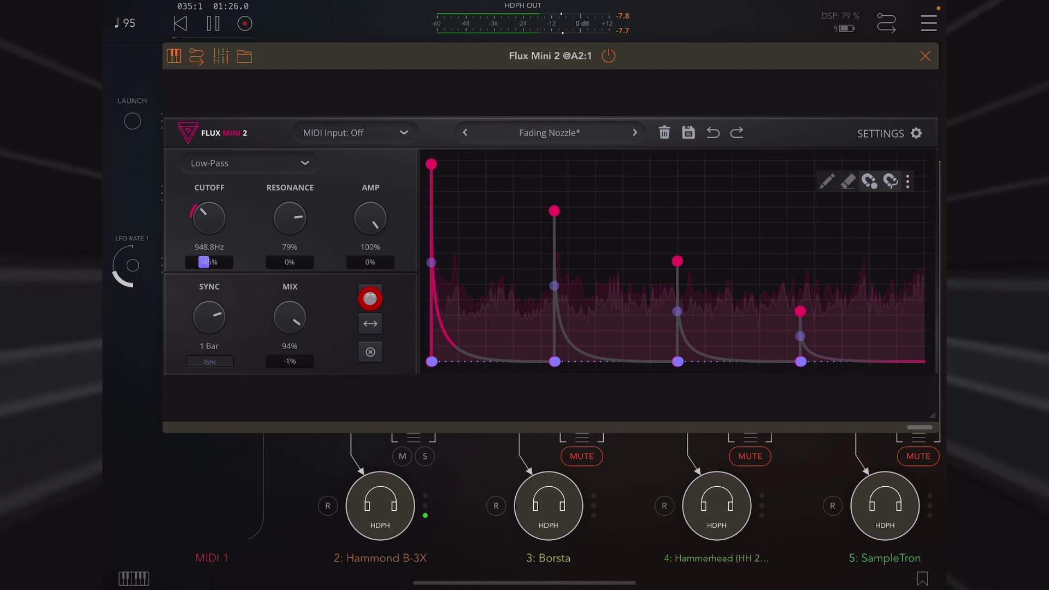
pyautogui.click(369, 296)
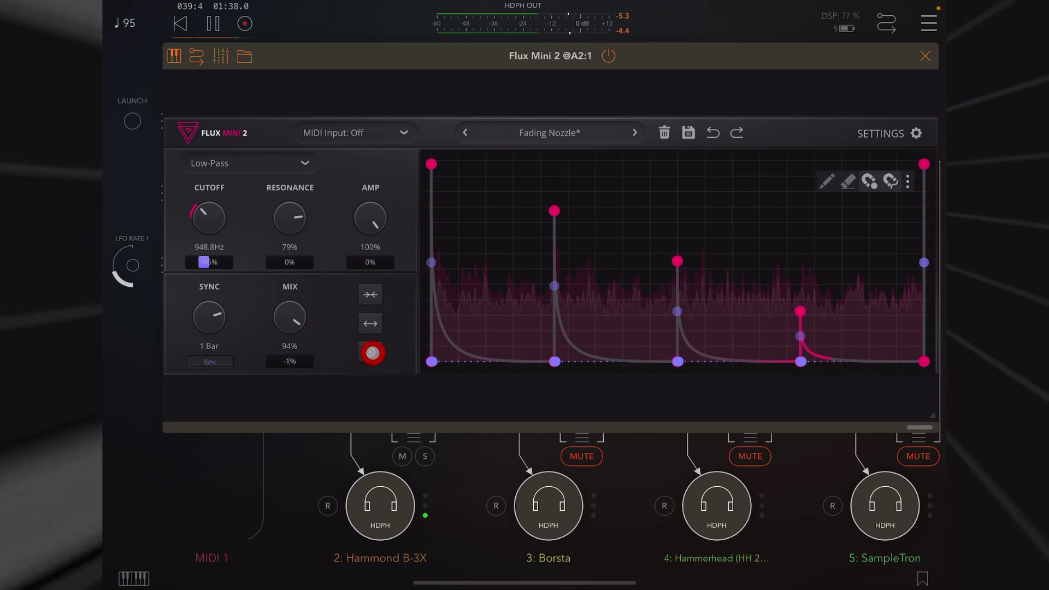
# Step: Draw a zigzag of two high and two low points, then curve the last segment into a long decay
pyautogui.click(444, 173)
pyautogui.click(471, 337)
pyautogui.click(516, 188)
pyautogui.click(514, 321)
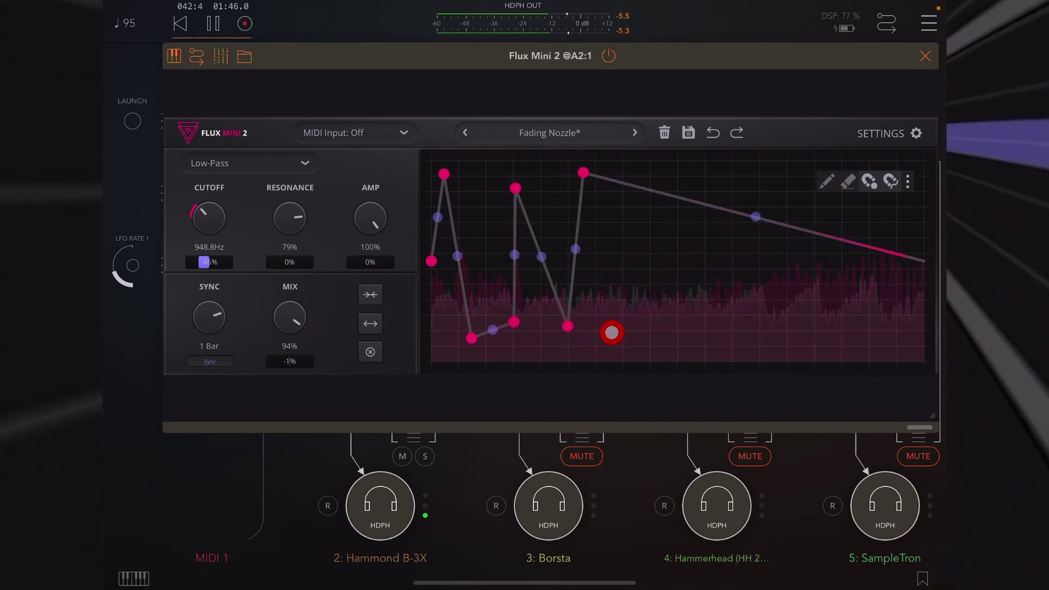
pyautogui.moveTo(755, 214); pyautogui.dragTo(615, 370)
# Step: Repeat the envelope twice, try Band-Pass, then undo and redo to keep the doubled shape on Low-Pass
pyautogui.click(370, 294)
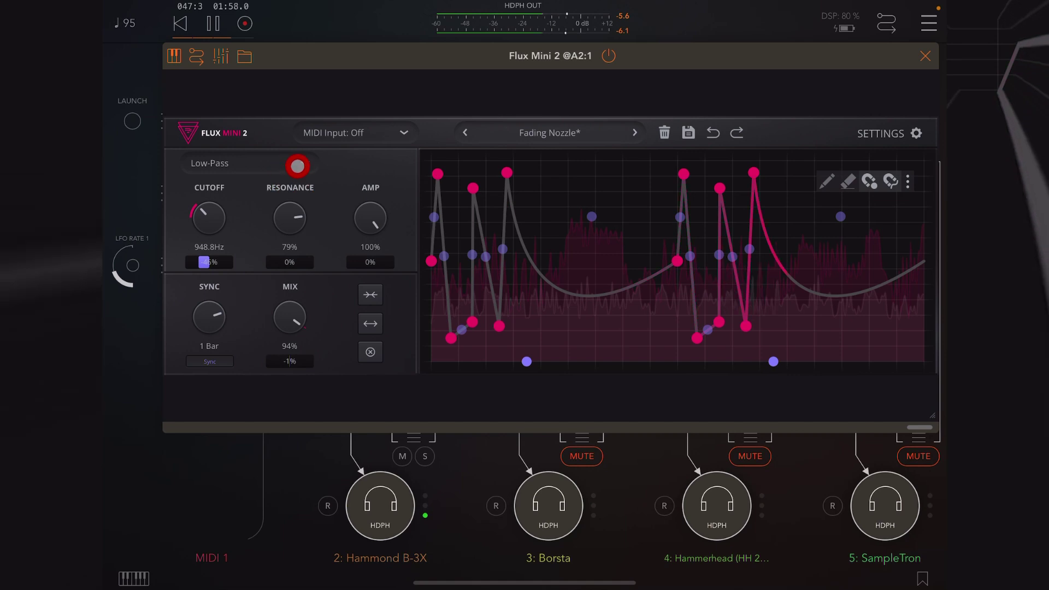
pyautogui.click(297, 166)
pyautogui.click(229, 233)
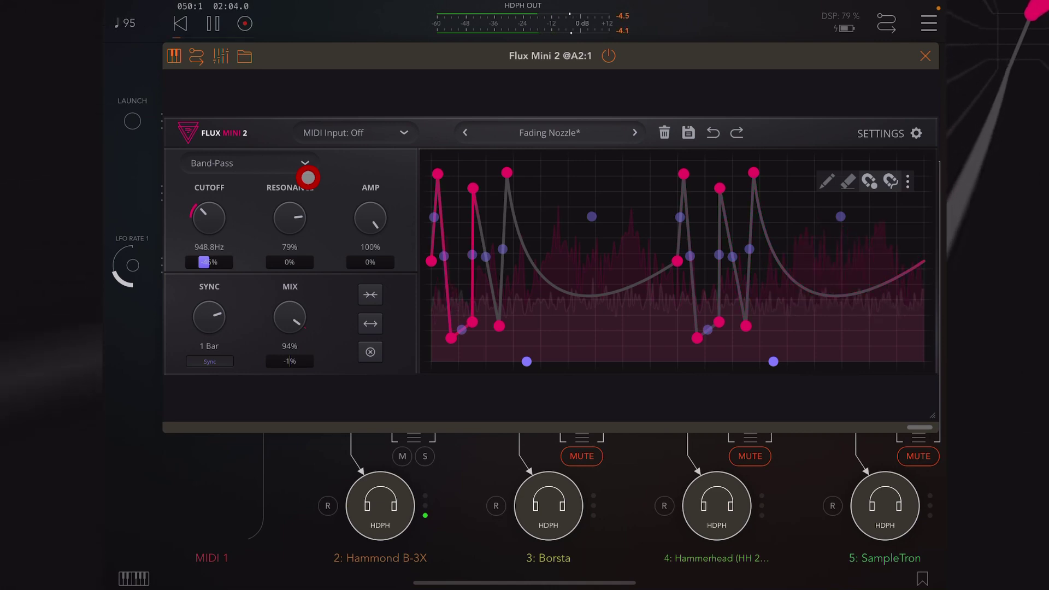
pyautogui.click(713, 132)
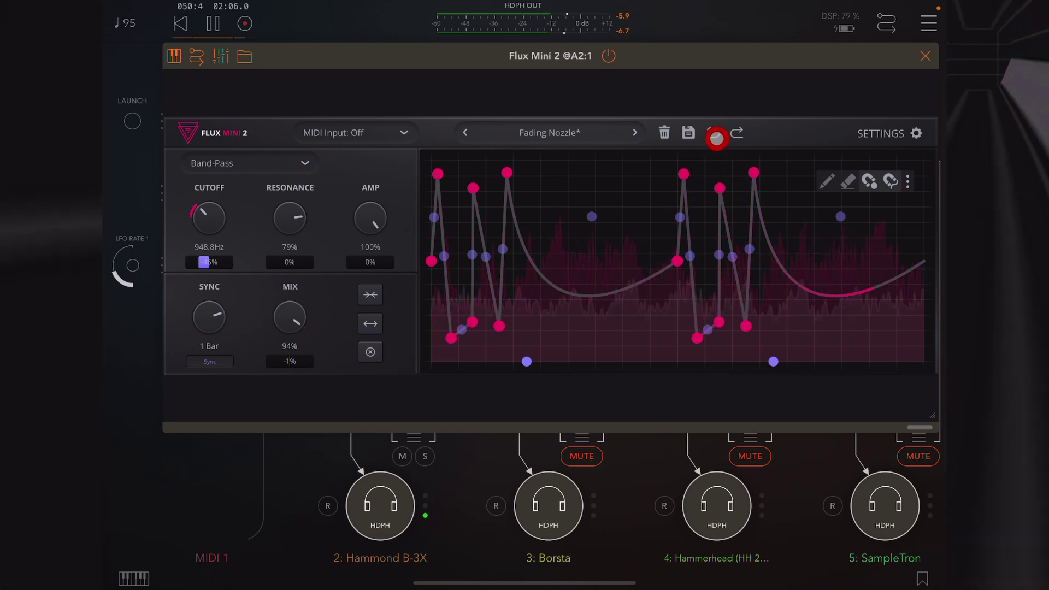
pyautogui.click(714, 133)
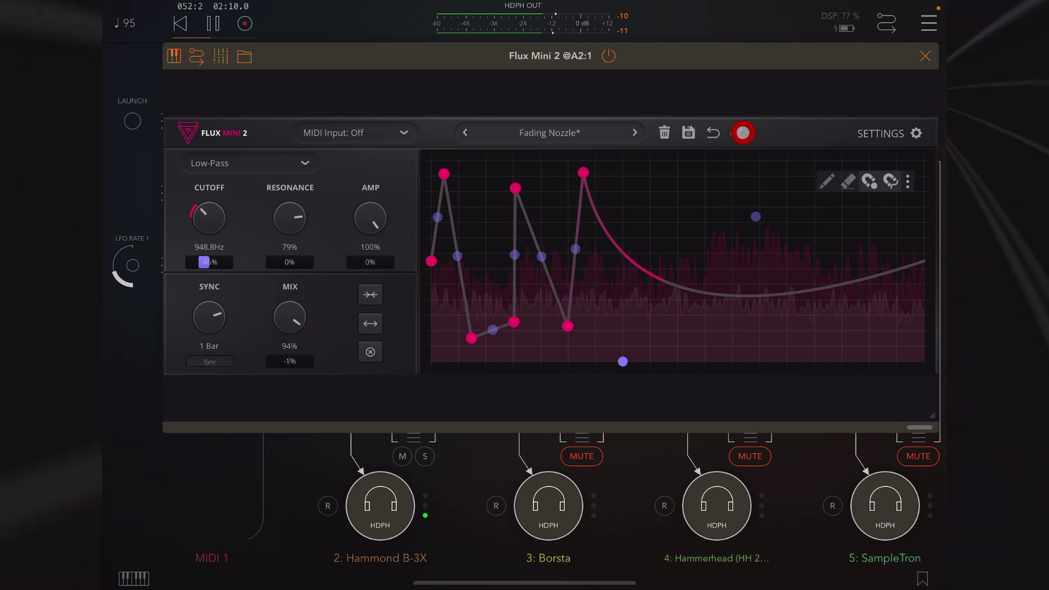
pyautogui.click(743, 132)
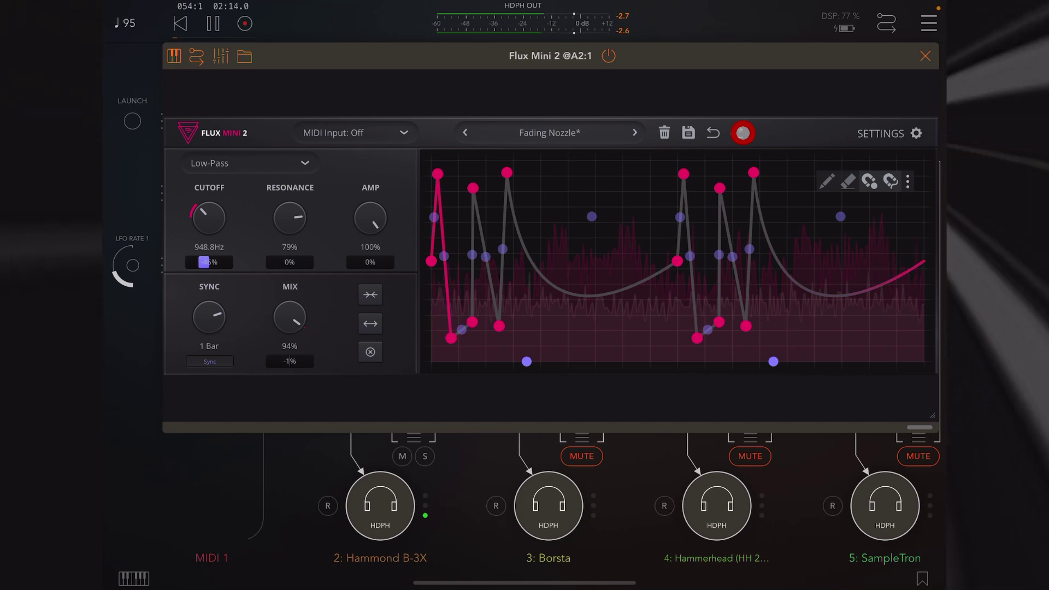
pyautogui.click(612, 132)
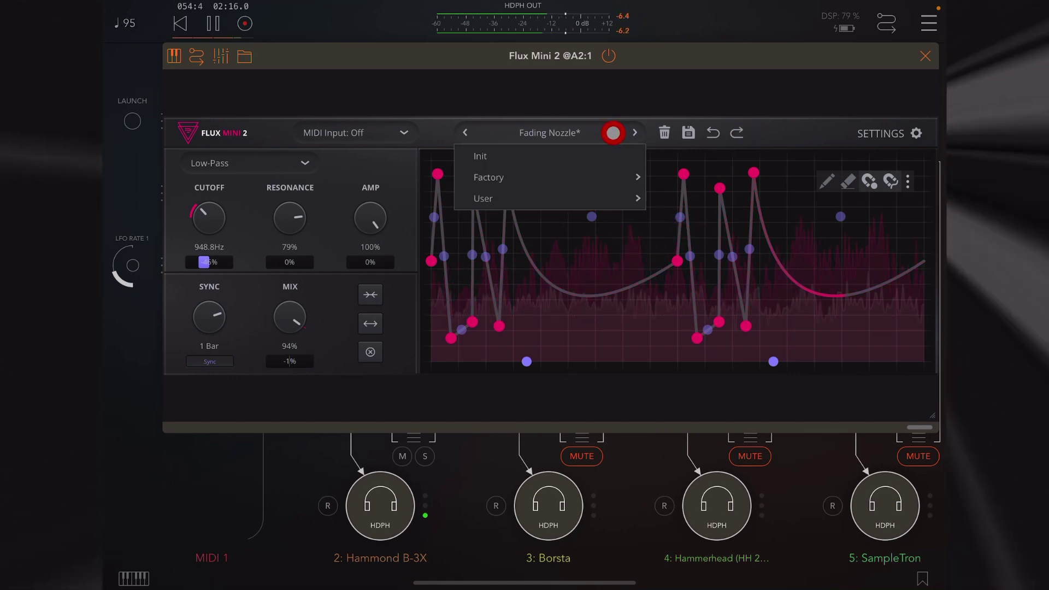
# Step: Load User > Fading Nozzle, restoring its four decaying spikes and 62% mix
pyautogui.click(578, 206)
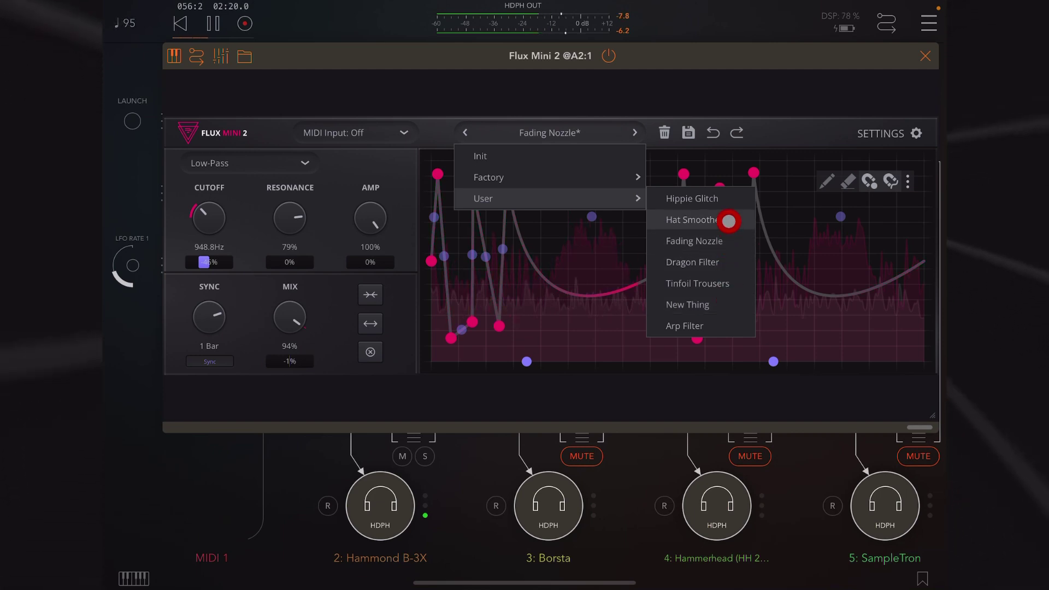
pyautogui.click(719, 245)
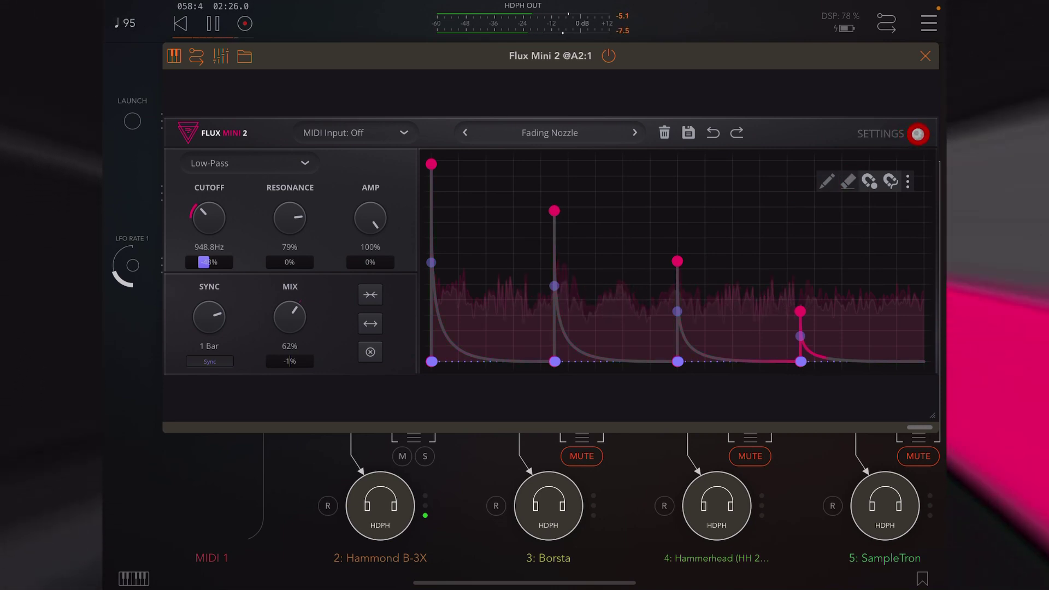
# Step: Set the envelope grid to 20 X divisions and 19 Y divisions in settings
pyautogui.click(918, 133)
pyautogui.click(922, 194)
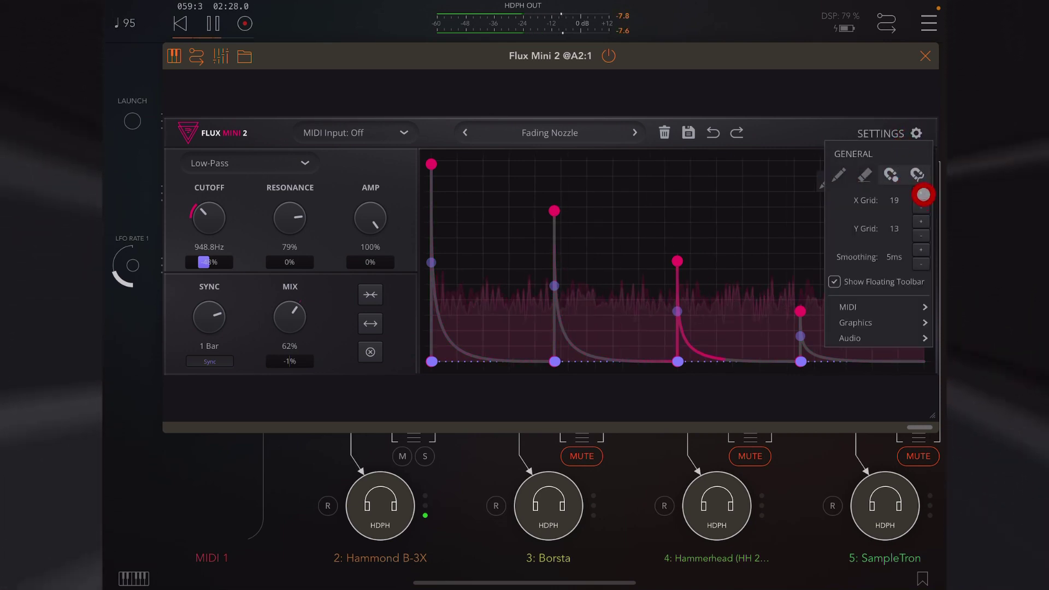
pyautogui.click(923, 195)
pyautogui.click(925, 222)
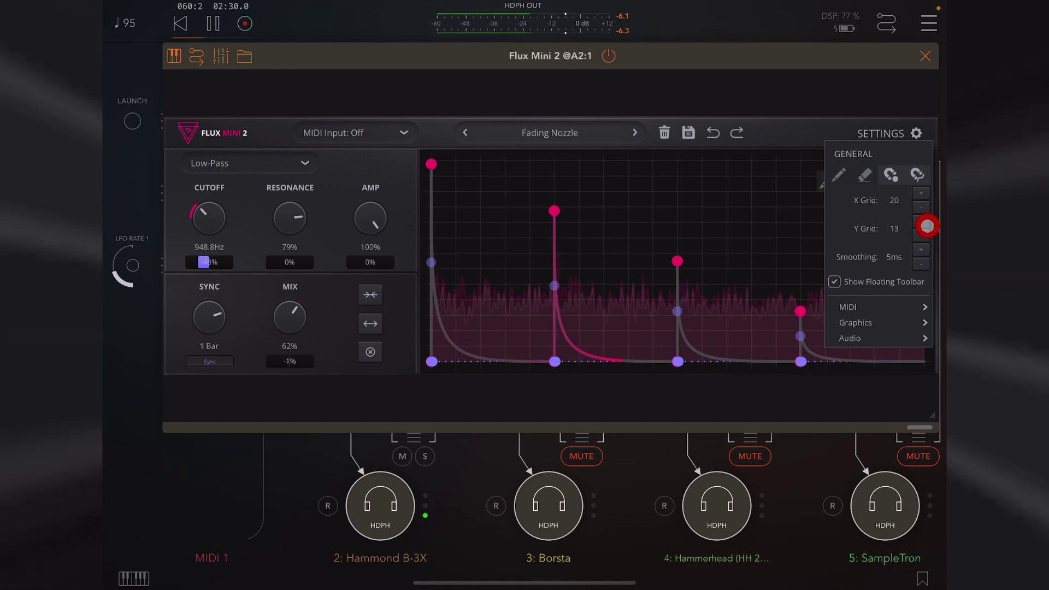
pyautogui.click(926, 222)
pyautogui.click(925, 222)
pyautogui.click(925, 223)
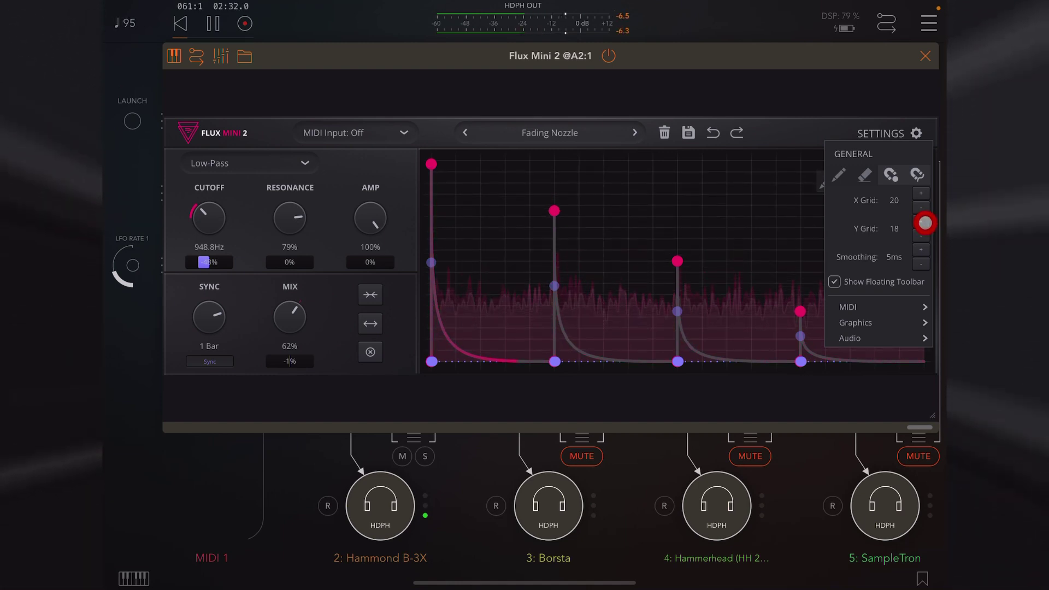
pyautogui.click(925, 222)
pyautogui.click(925, 223)
# Step: Turn Show Floating Toolbar off and back on, then close the settings
pyautogui.click(890, 174)
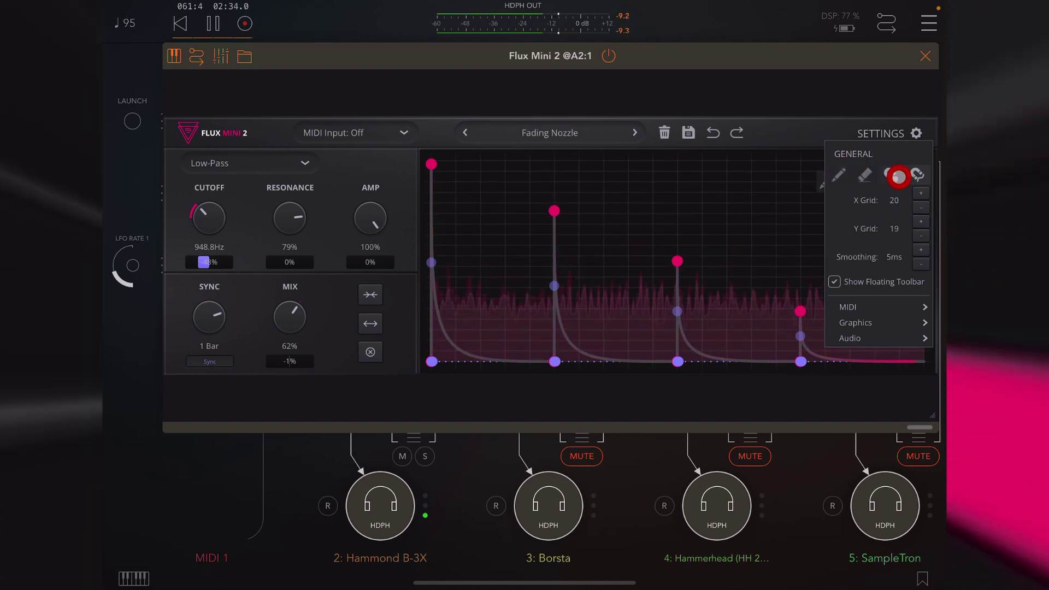
pyautogui.click(841, 286)
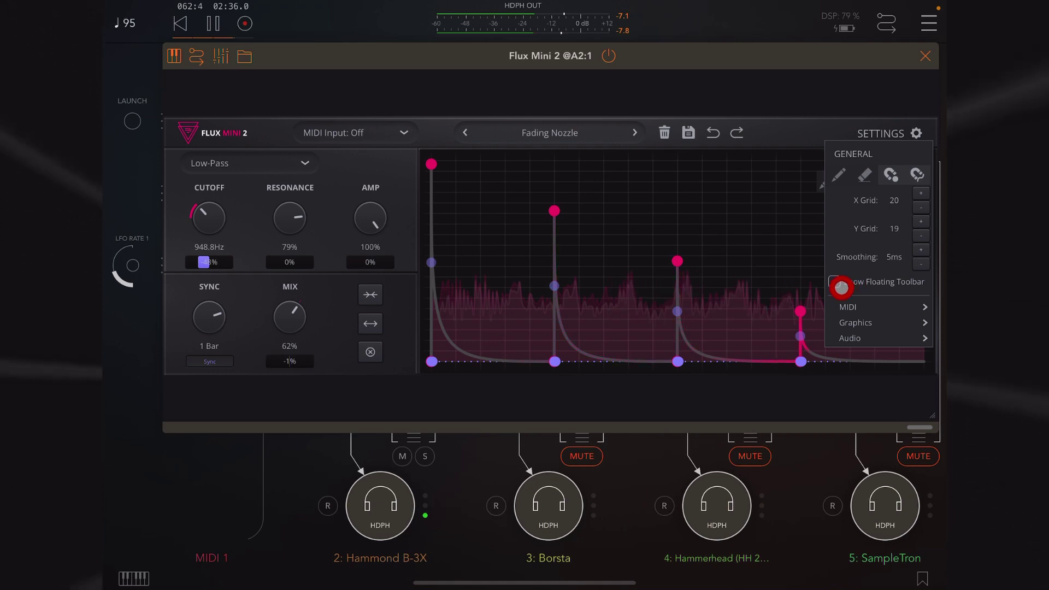
pyautogui.click(841, 286)
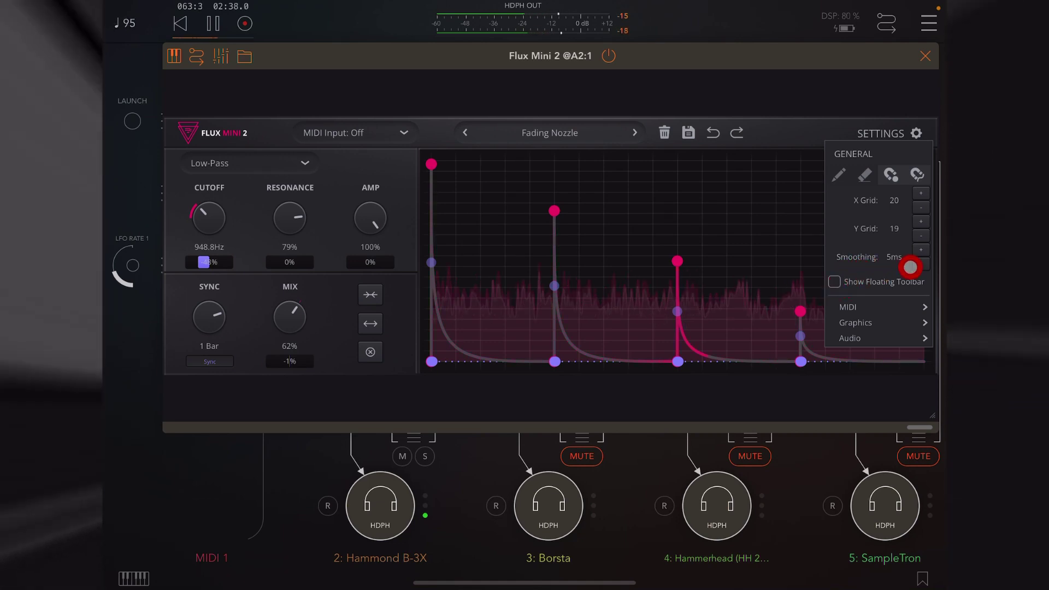
pyautogui.click(861, 169)
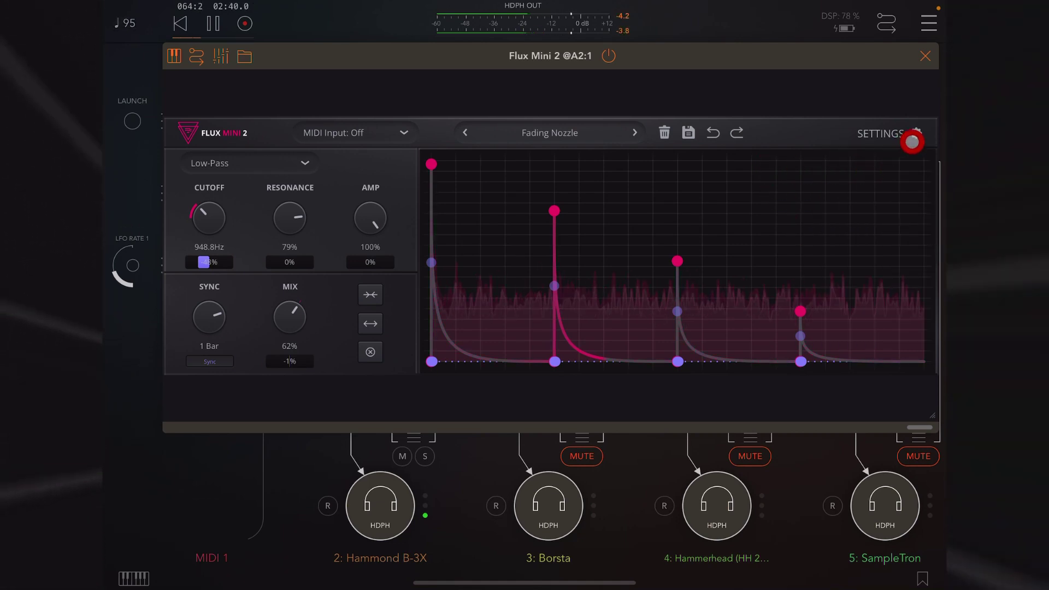
pyautogui.click(912, 136)
pyautogui.click(837, 282)
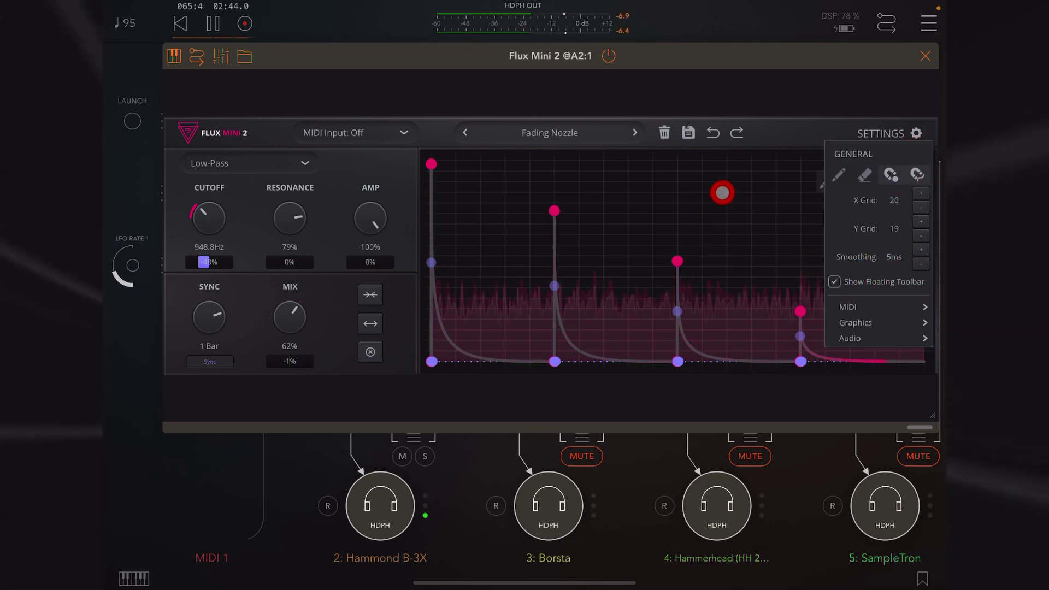
pyautogui.click(725, 187)
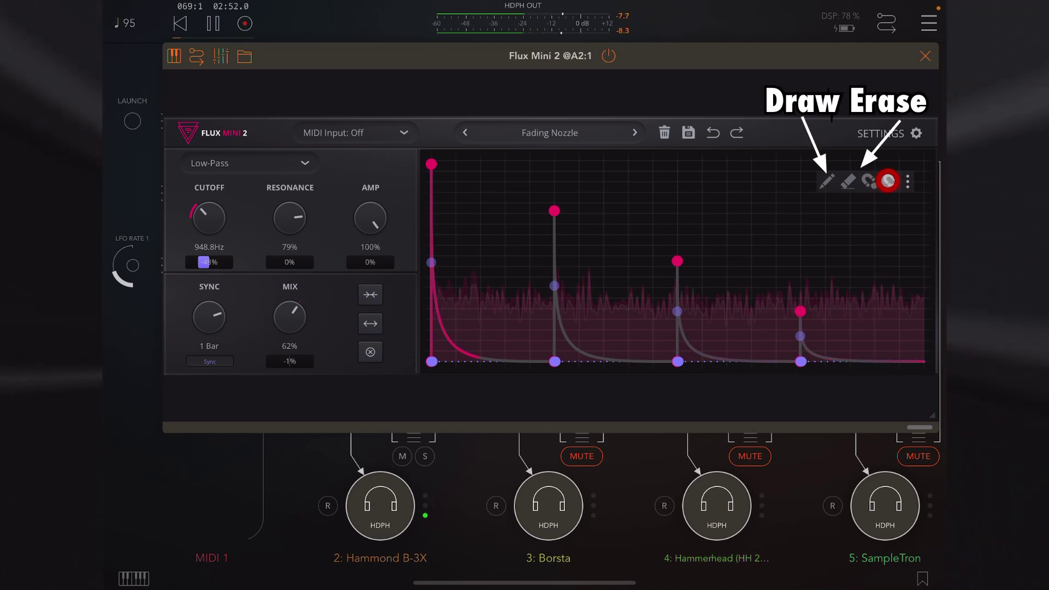
# Step: Reshape the third envelope into a rounded arch with grid snapping on, then close Flux Mini 2
pyautogui.moveTo(673, 263); pyautogui.dragTo(616, 227)
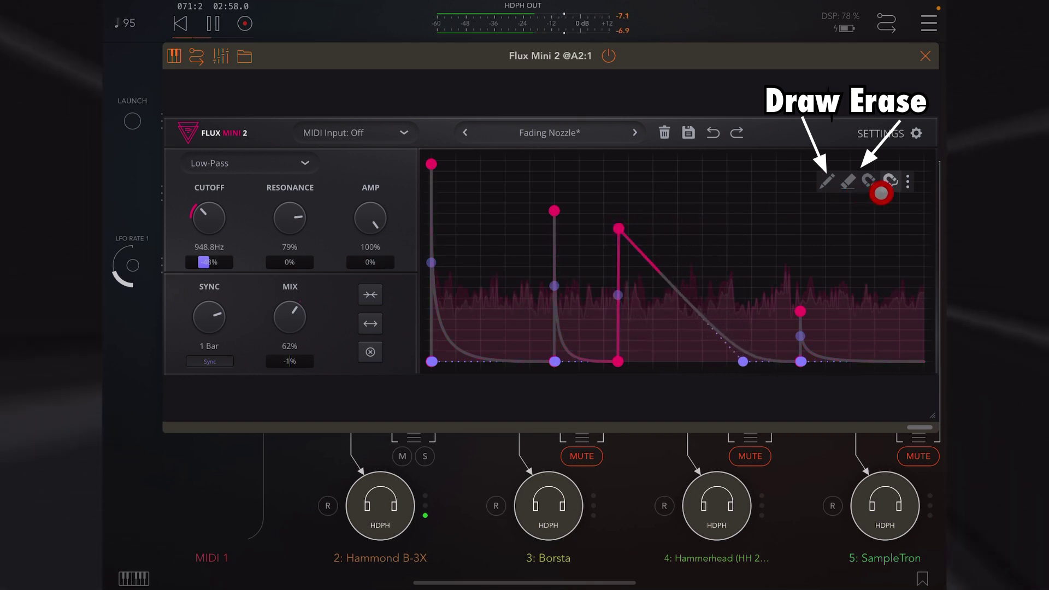
pyautogui.click(869, 180)
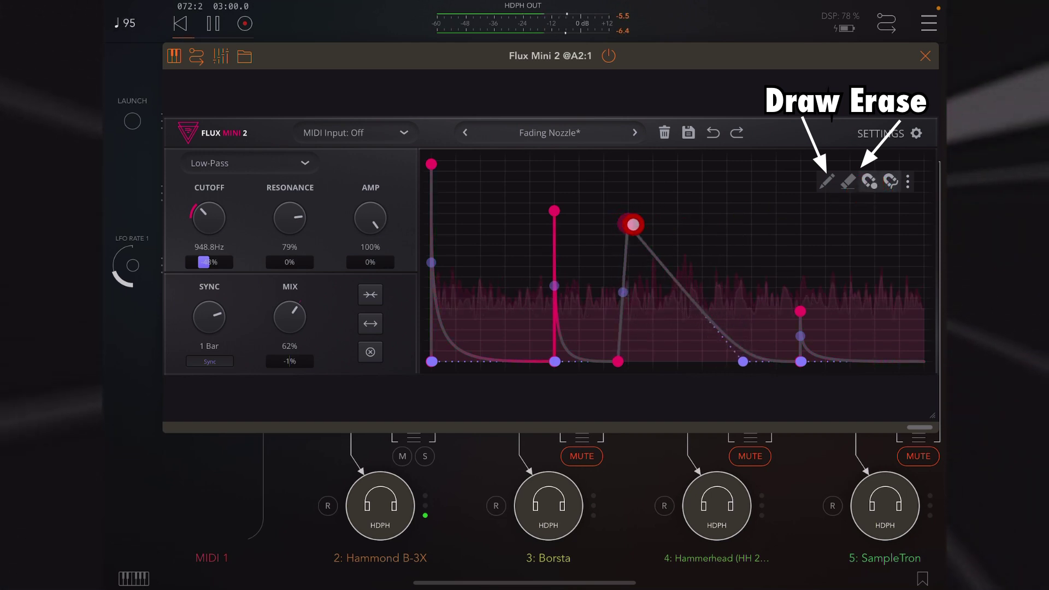
pyautogui.moveTo(681, 232); pyautogui.dragTo(617, 203)
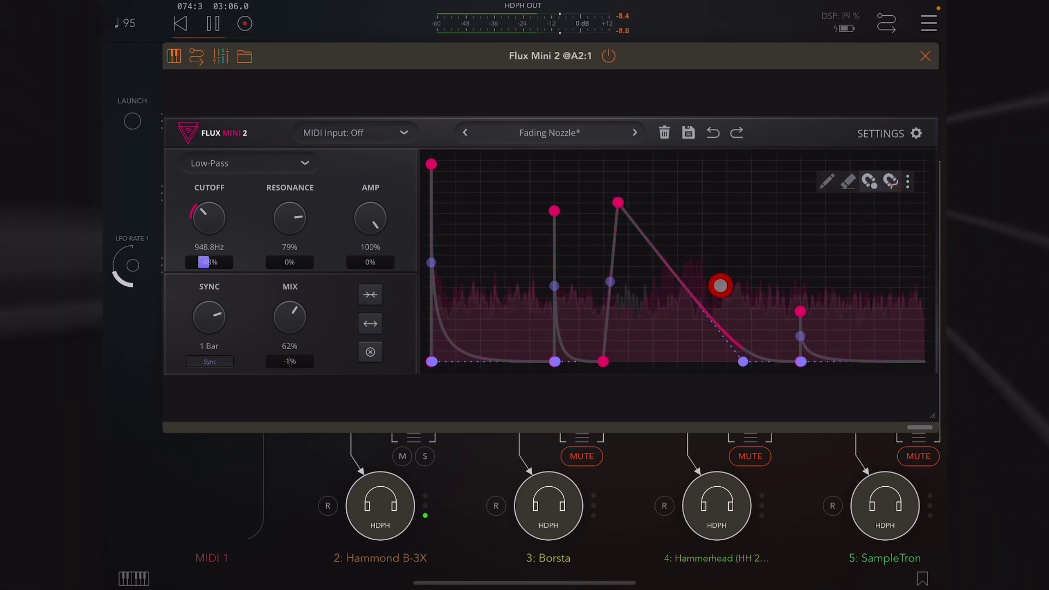
pyautogui.moveTo(617, 329); pyautogui.dragTo(751, 213)
pyautogui.moveTo(677, 225); pyautogui.dragTo(607, 172)
pyautogui.click(923, 57)
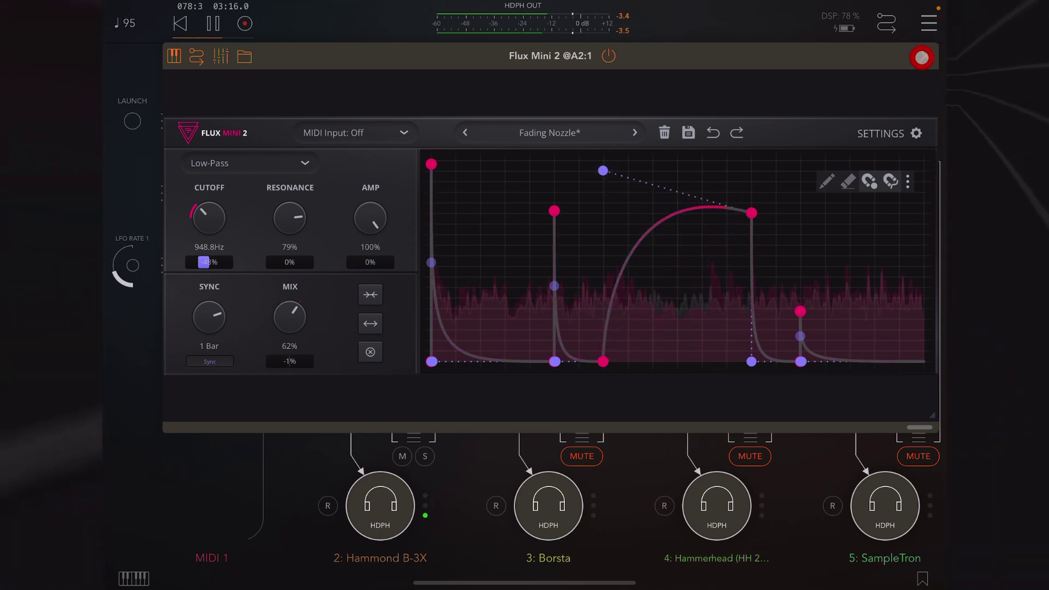
pyautogui.moveTo(639, 393); pyautogui.dragTo(709, 463)
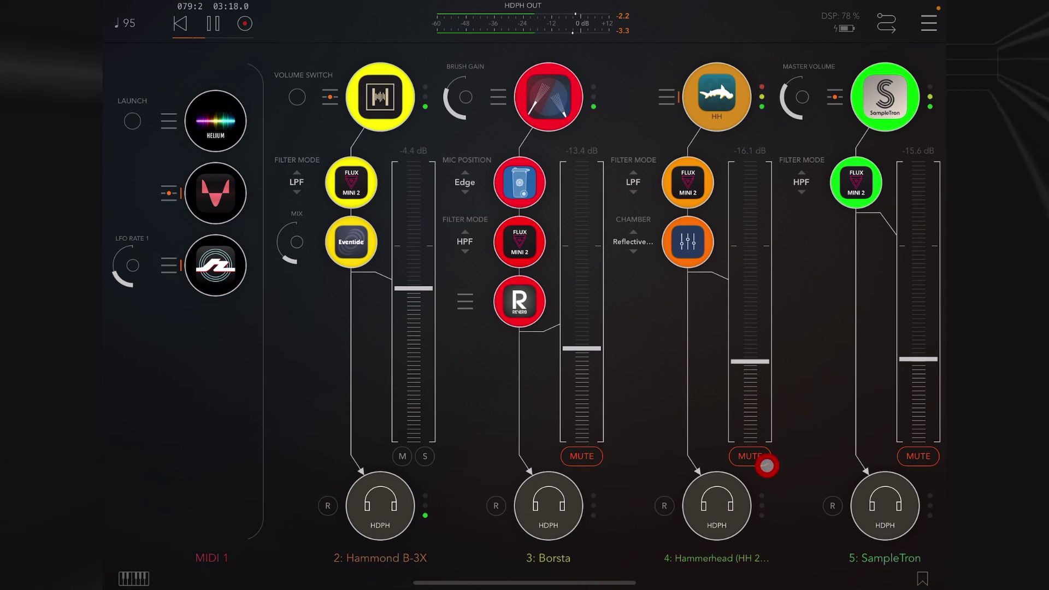
# Step: Open SampleTron's Flux Mini 2 Arp Filter and show its MIDI Controls list
pyautogui.click(402, 456)
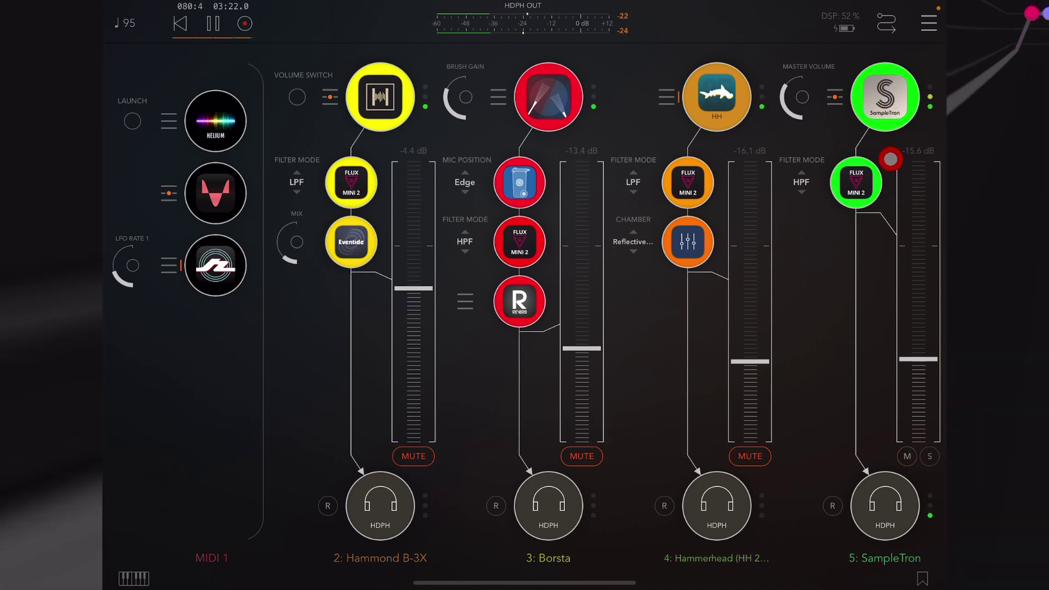
pyautogui.click(885, 97)
pyautogui.click(863, 175)
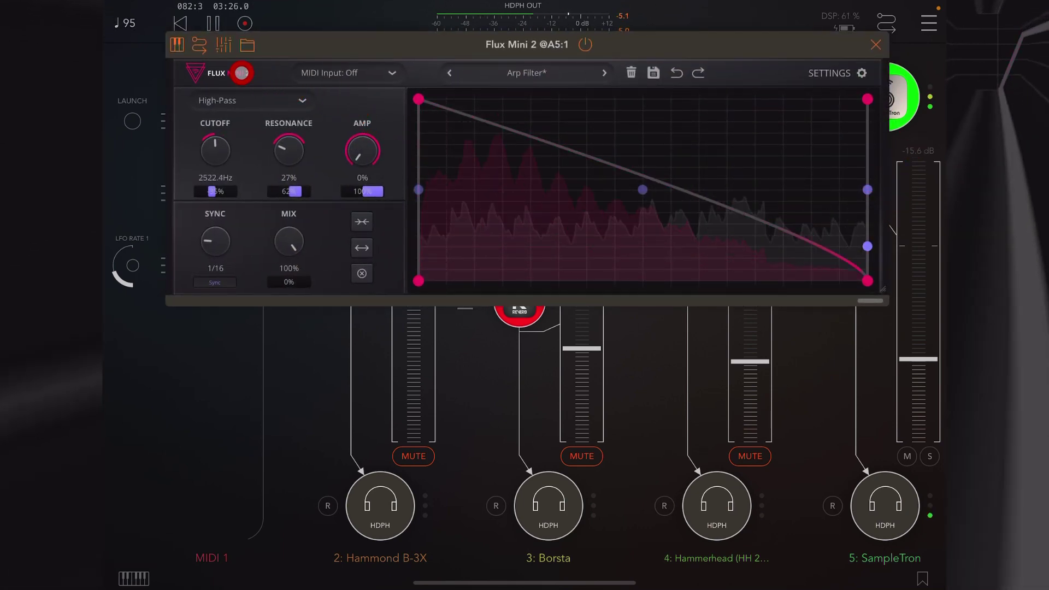
pyautogui.click(218, 52)
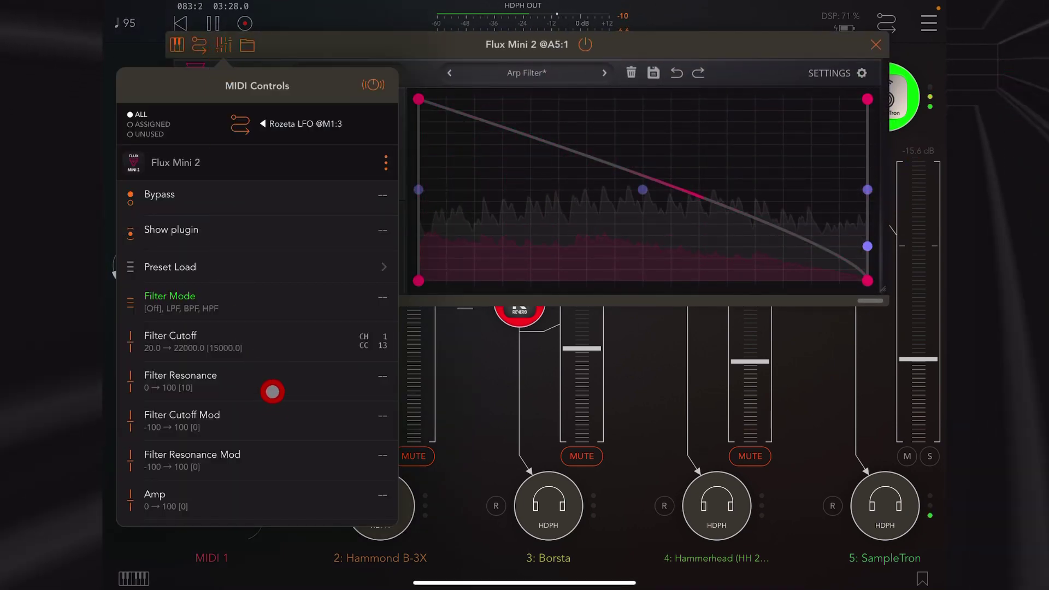
# Step: Review the MIDI Controls list for the cutoff's CC 13, then open Rozeta LFO below the filter
pyautogui.moveTo(269, 339); pyautogui.dragTo(272, 342)
pyautogui.scroll(-10, 271, 342)
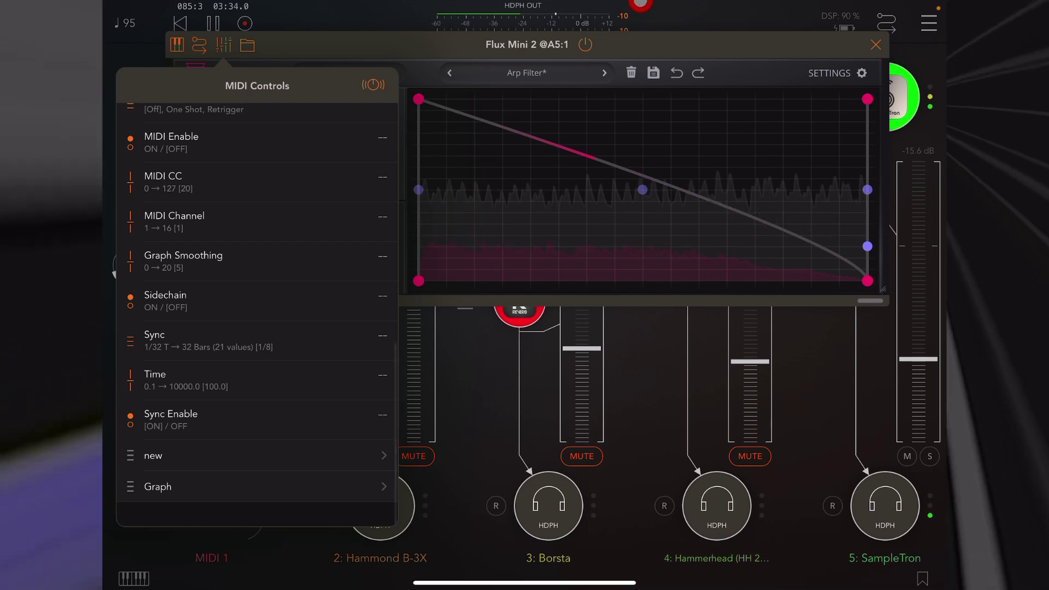
pyautogui.click(732, 47)
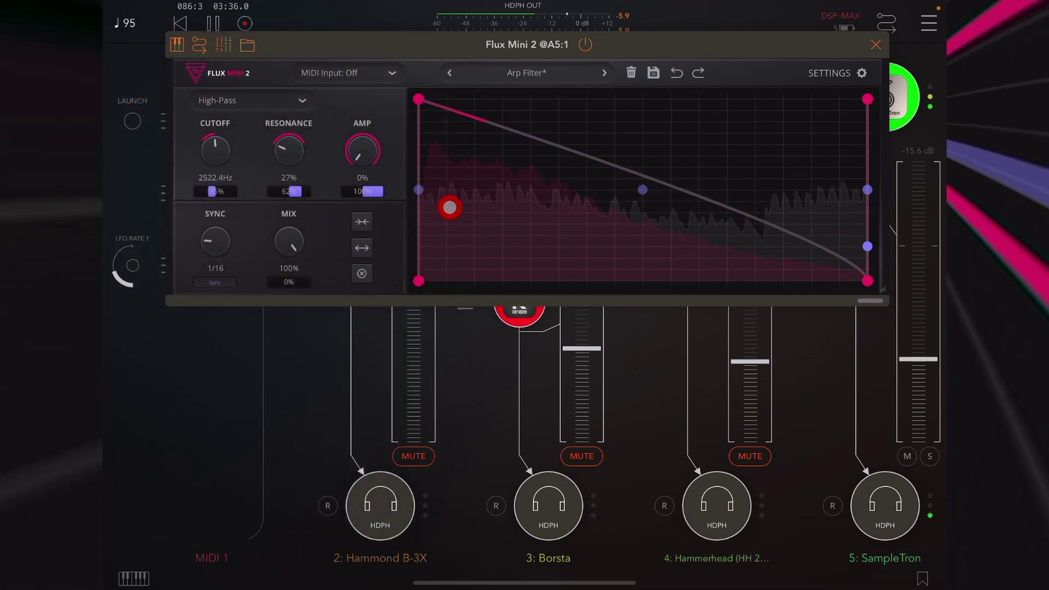
pyautogui.moveTo(319, 47); pyautogui.dragTo(376, 37)
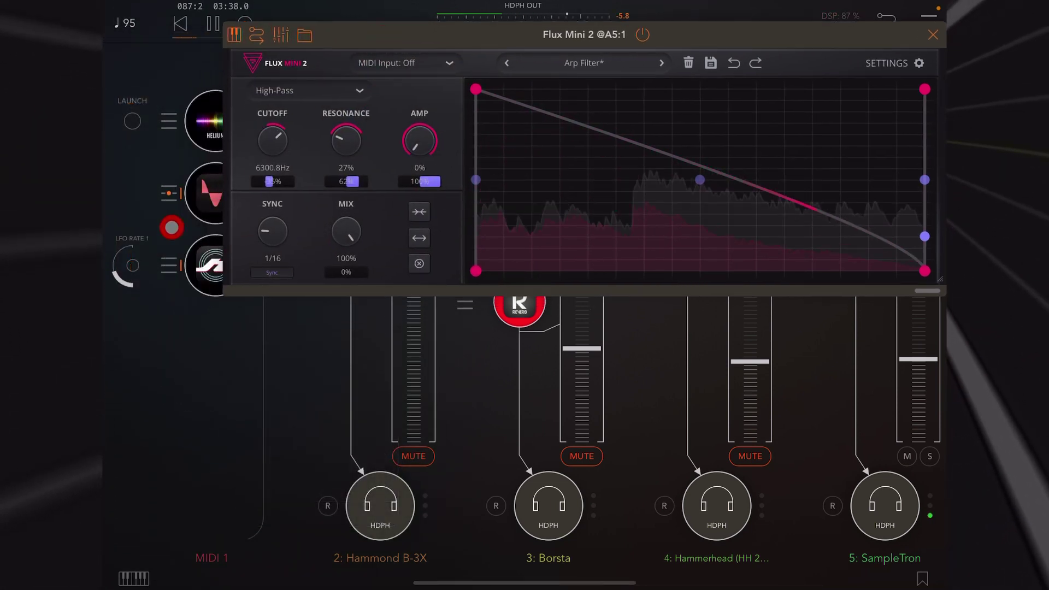
pyautogui.click(210, 266)
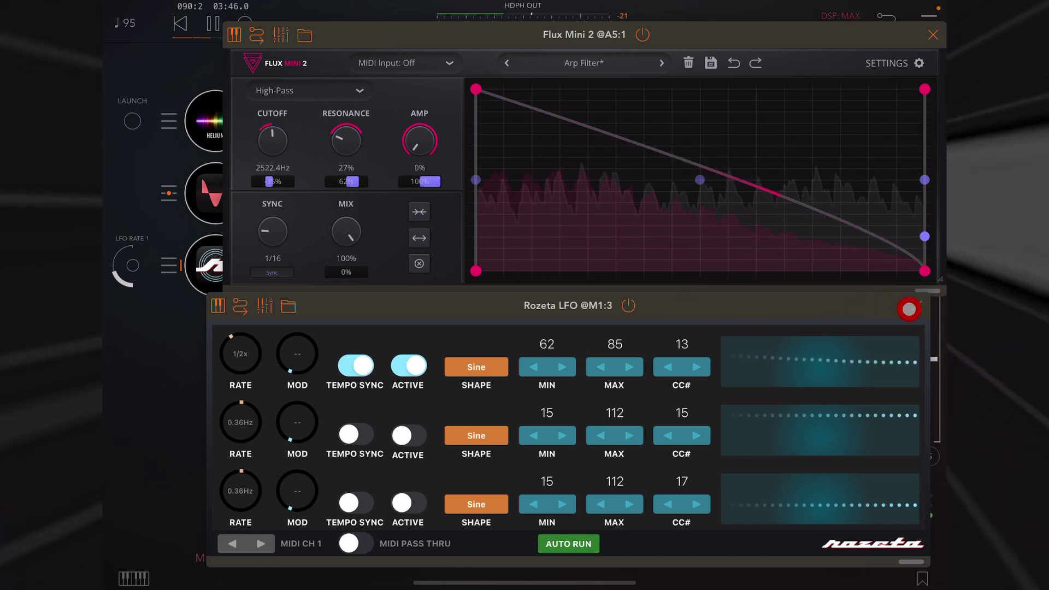
# Step: Close the Rozeta LFO window, leaving its 1/2x sine LFO sweeping the high-pass cutoff
pyautogui.click(915, 306)
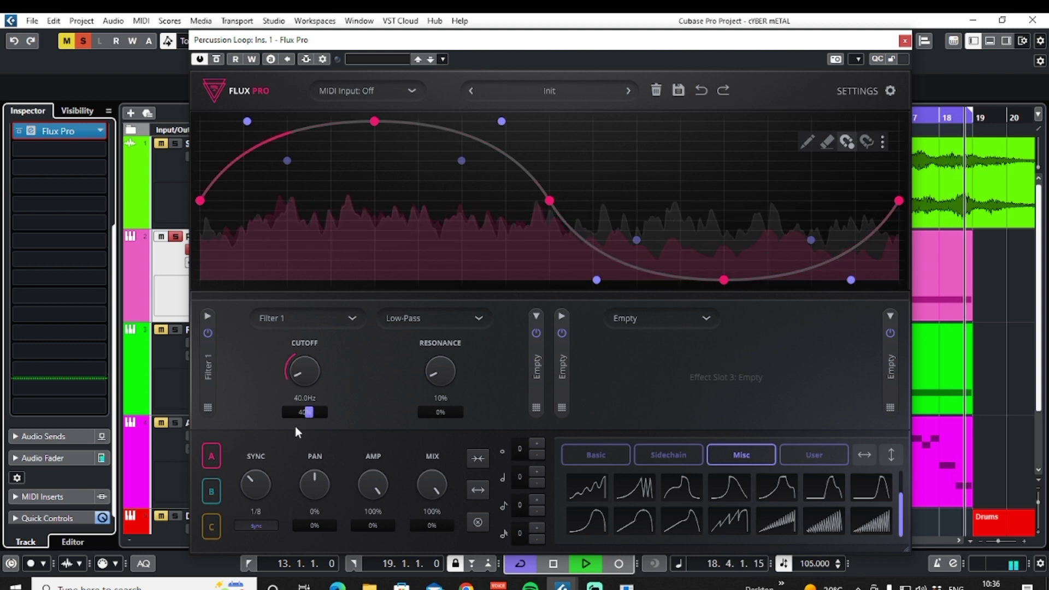
# Step: Compare modulation graphs B and C, then return to sine graph A
pyautogui.click(212, 490)
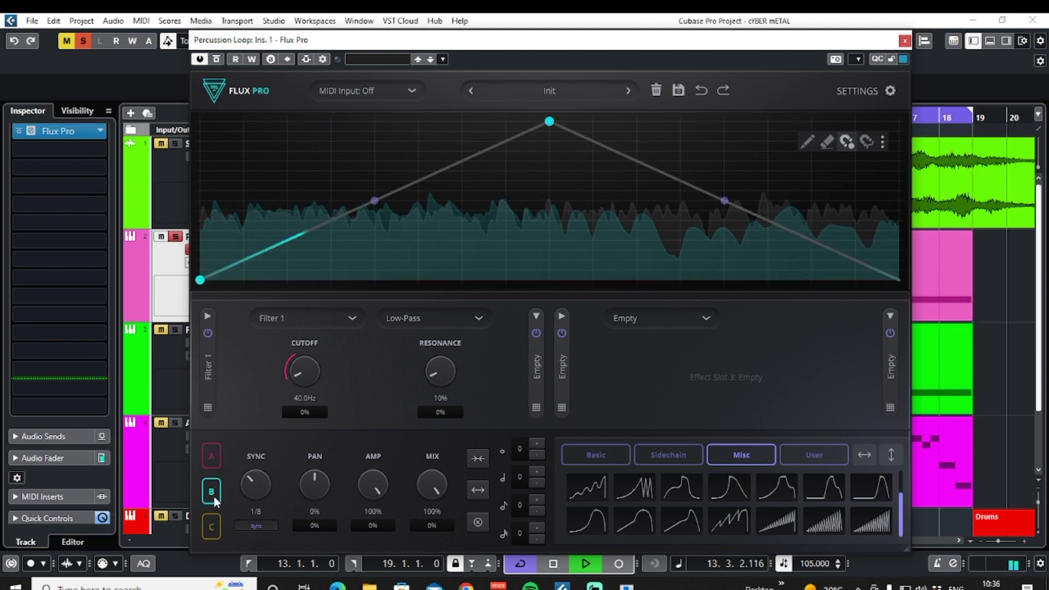
pyautogui.click(212, 529)
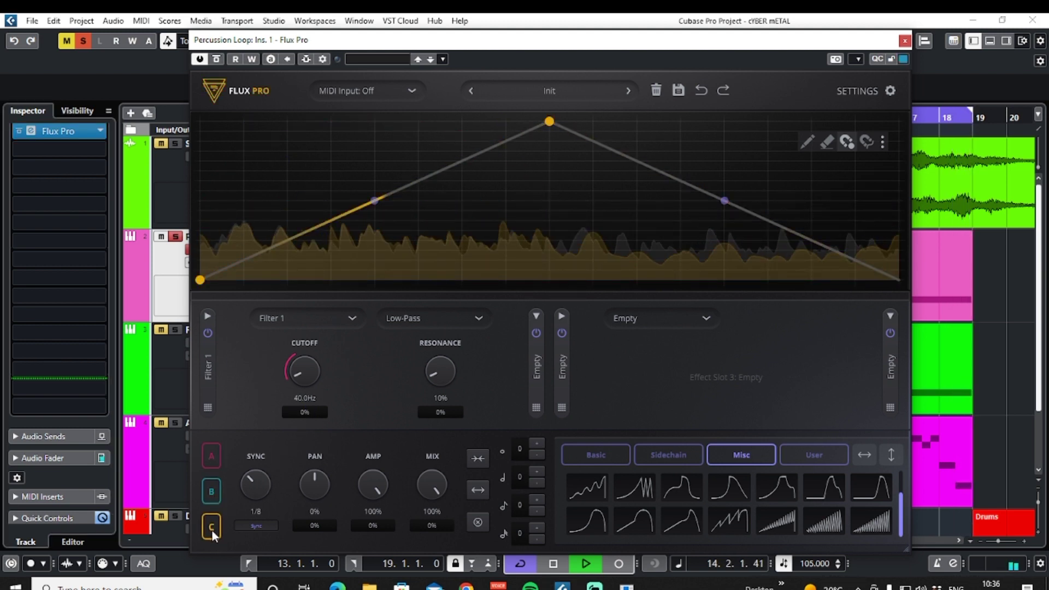
pyautogui.click(212, 493)
pyautogui.click(211, 455)
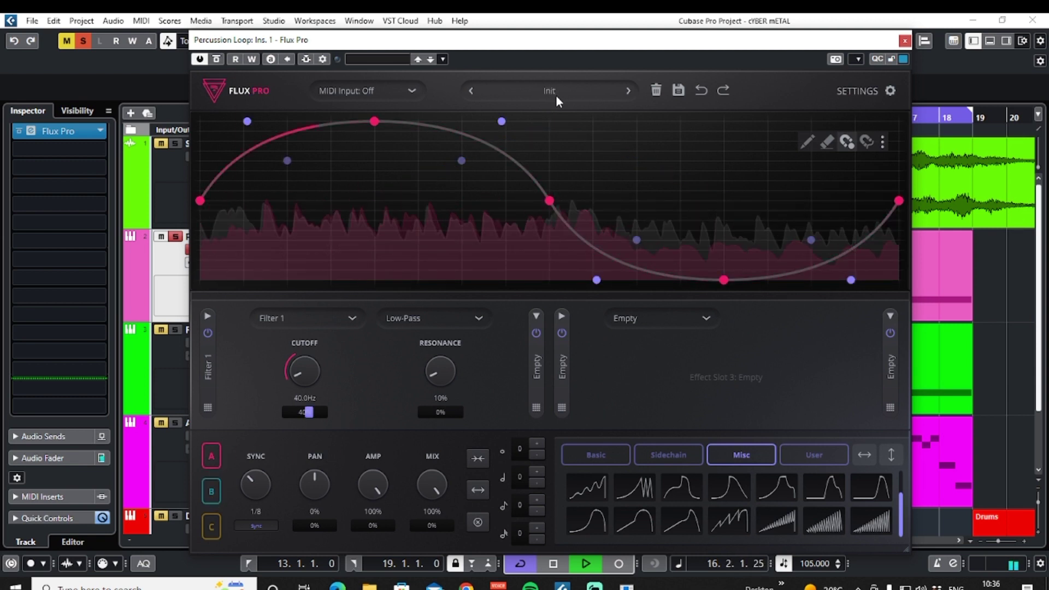
# Step: Set the Filter 1 cutoff to 45.3Hz and bring up its effect-type list
pyautogui.moveTo(296, 379); pyautogui.dragTo(299, 340)
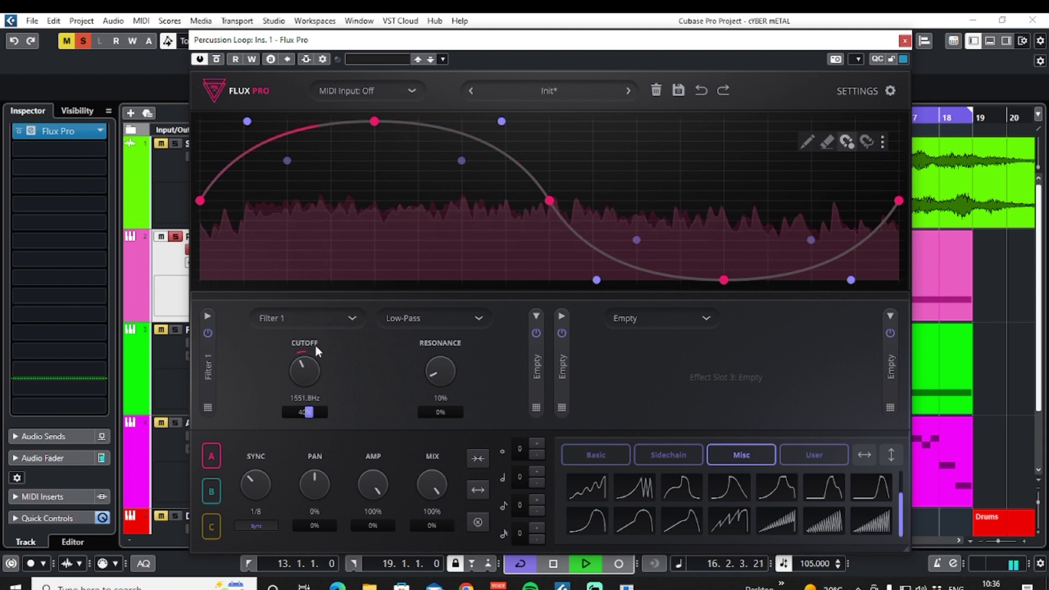
pyautogui.moveTo(309, 365); pyautogui.dragTo(310, 413)
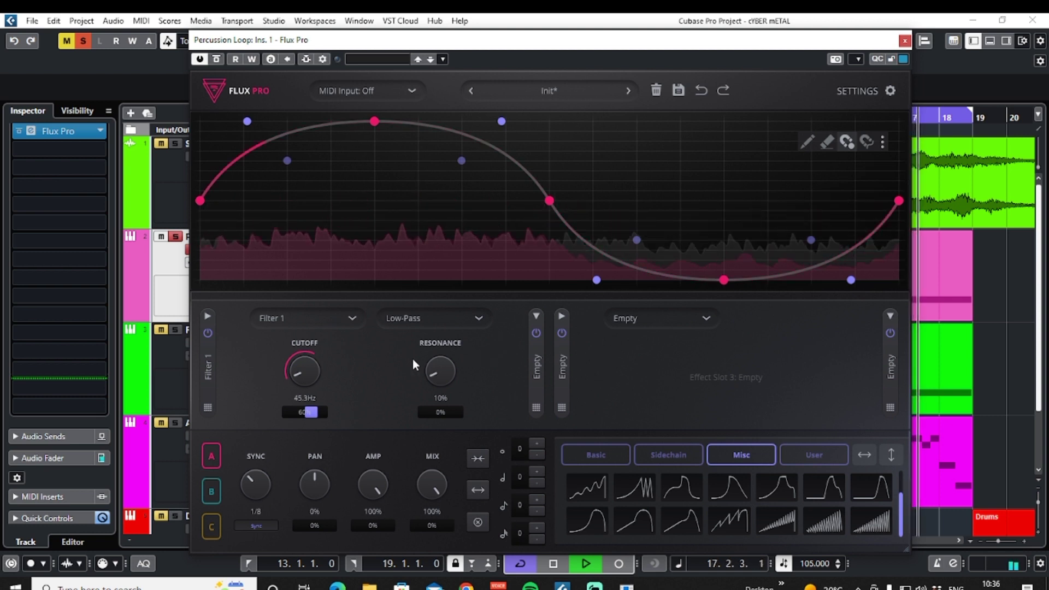
pyautogui.click(350, 318)
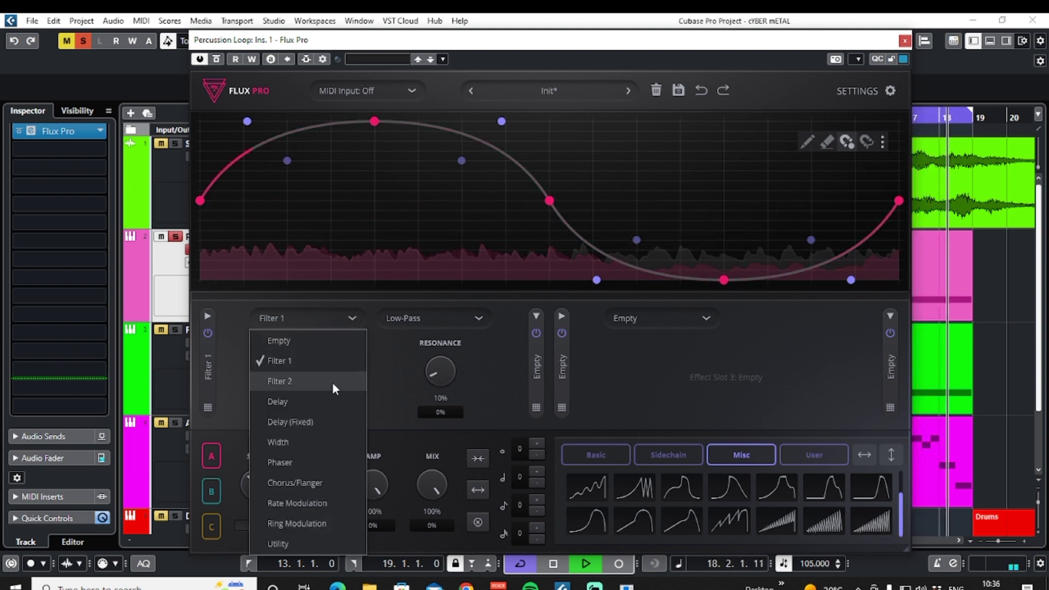
# Step: Load Delay (Fixed) tied to Graph B, modulate its mix about 67% and lower it
pyautogui.click(325, 423)
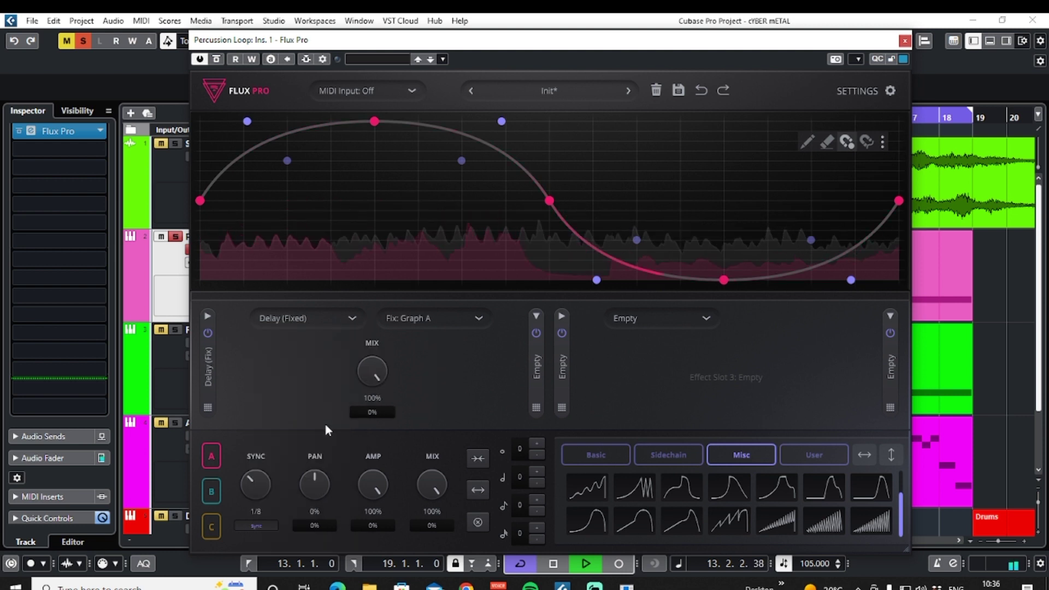
pyautogui.click(480, 316)
pyautogui.click(463, 362)
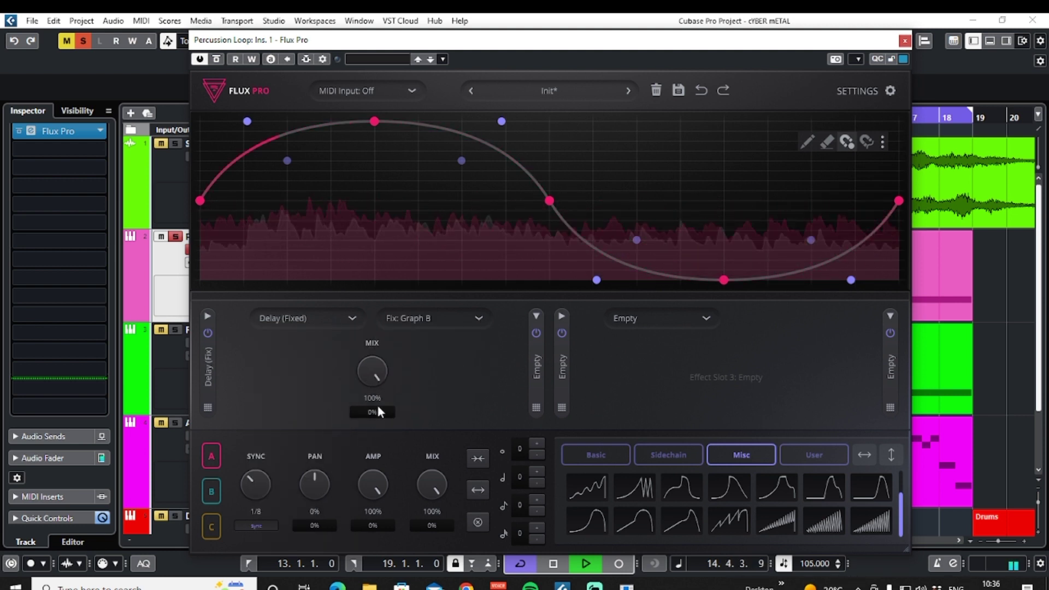
pyautogui.moveTo(376, 413); pyautogui.dragTo(376, 402)
pyautogui.moveTo(364, 360); pyautogui.dragTo(360, 405)
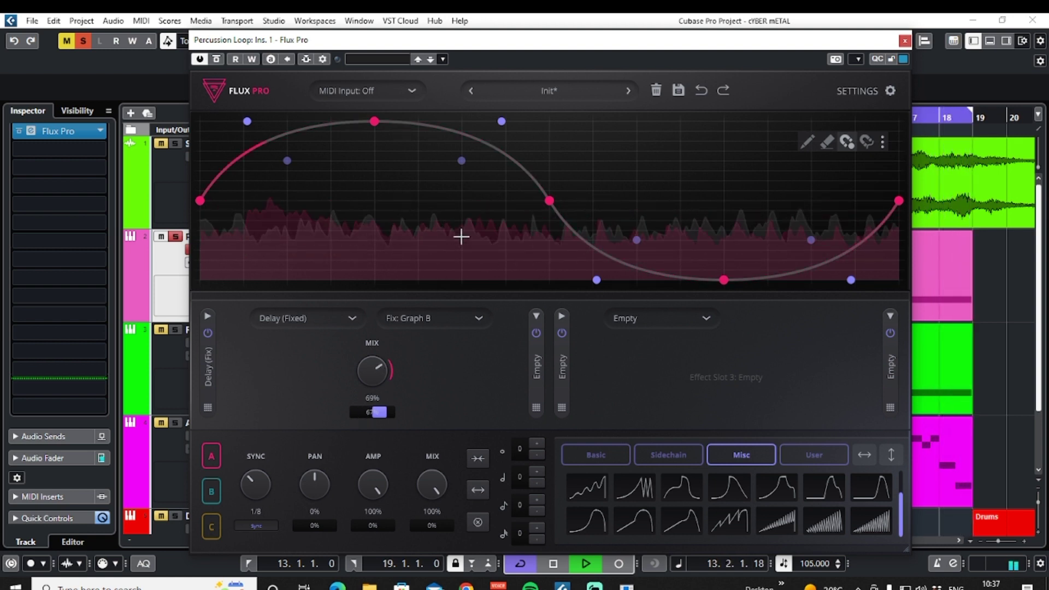
# Step: Fine-tune graph B's modulation amount on the delay mix, then return to graph A
pyautogui.click(218, 496)
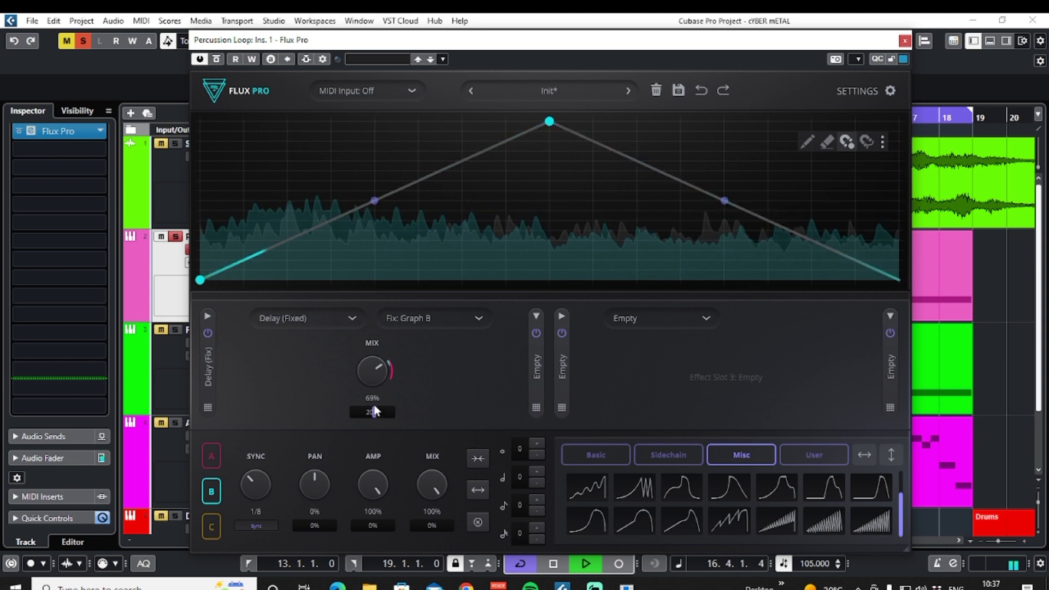
pyautogui.moveTo(376, 409)
pyautogui.mouseDown()
pyautogui.moveTo(372, 398)
pyautogui.moveTo(370, 411)
pyautogui.mouseUp()
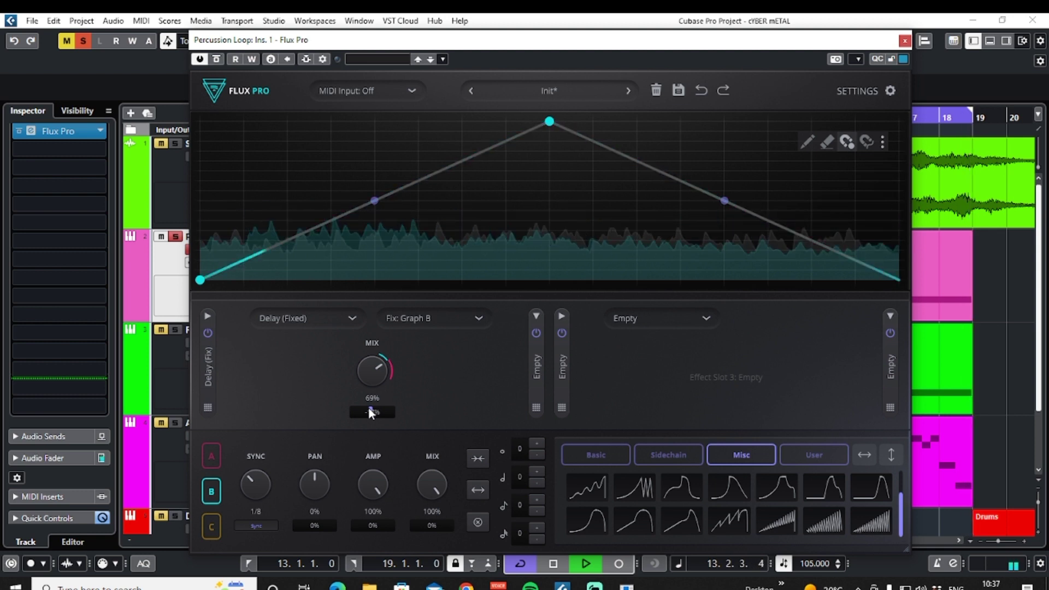
pyautogui.moveTo(370, 409); pyautogui.dragTo(396, 427)
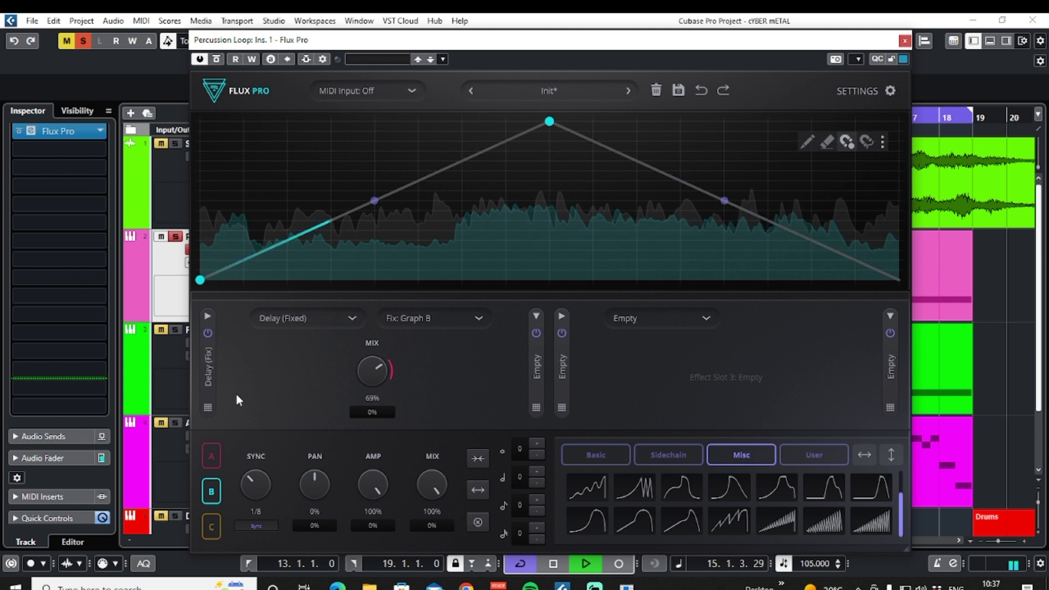
pyautogui.click(213, 453)
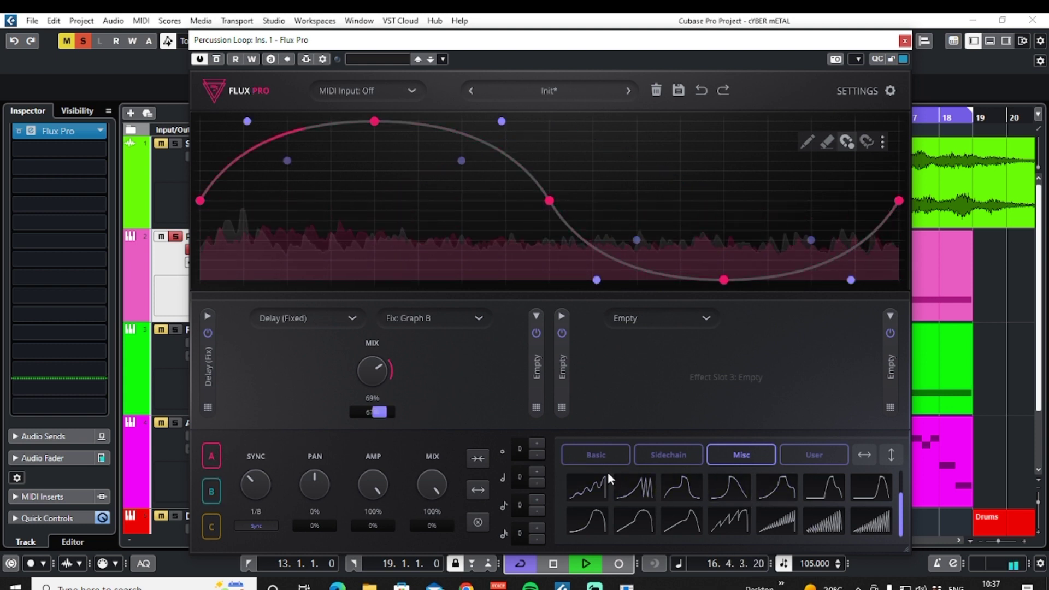
# Step: Place a quarter-curve shape from the Basic presets at graph A's start
pyautogui.click(666, 456)
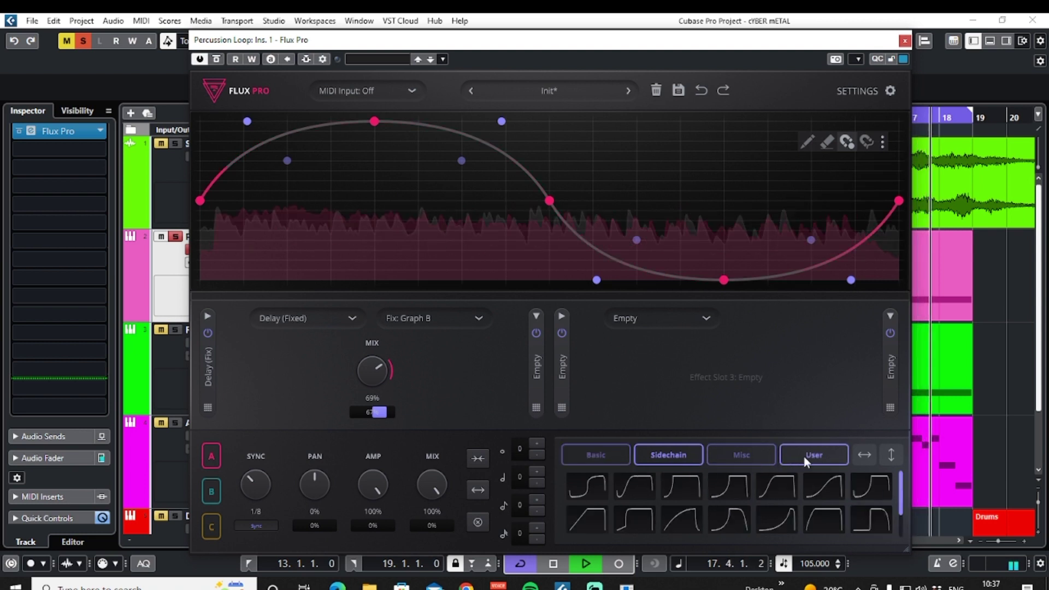
pyautogui.click(752, 457)
pyautogui.click(607, 457)
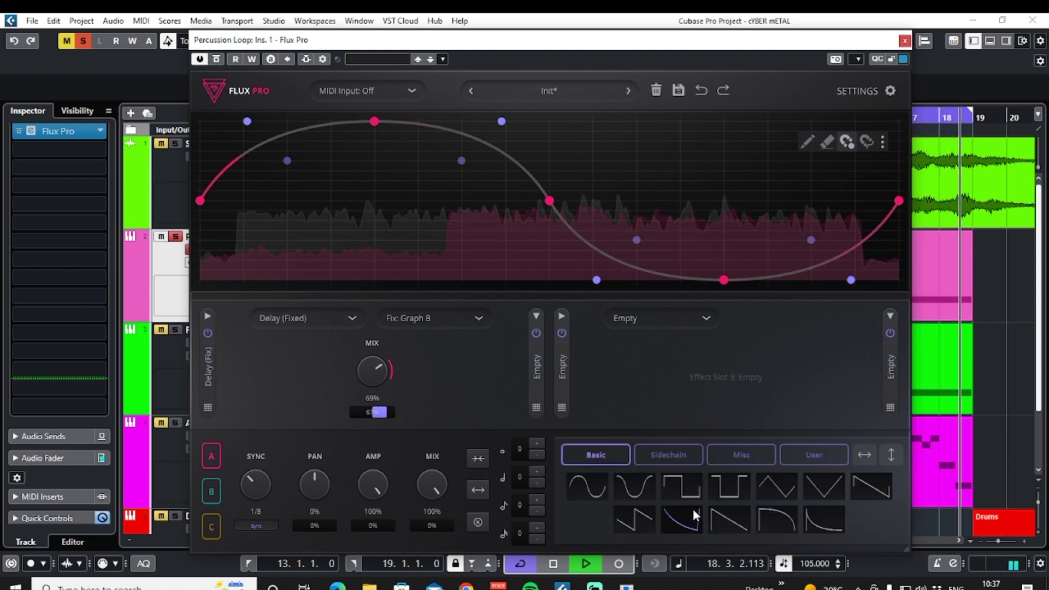
pyautogui.moveTo(772, 530); pyautogui.dragTo(239, 125)
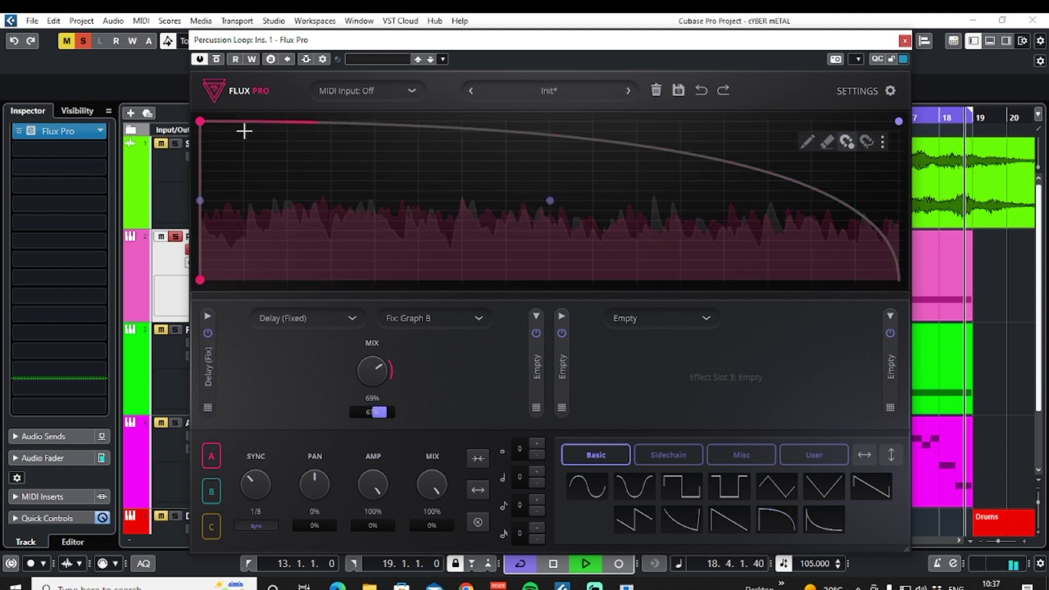
pyautogui.moveTo(768, 523); pyautogui.dragTo(218, 249)
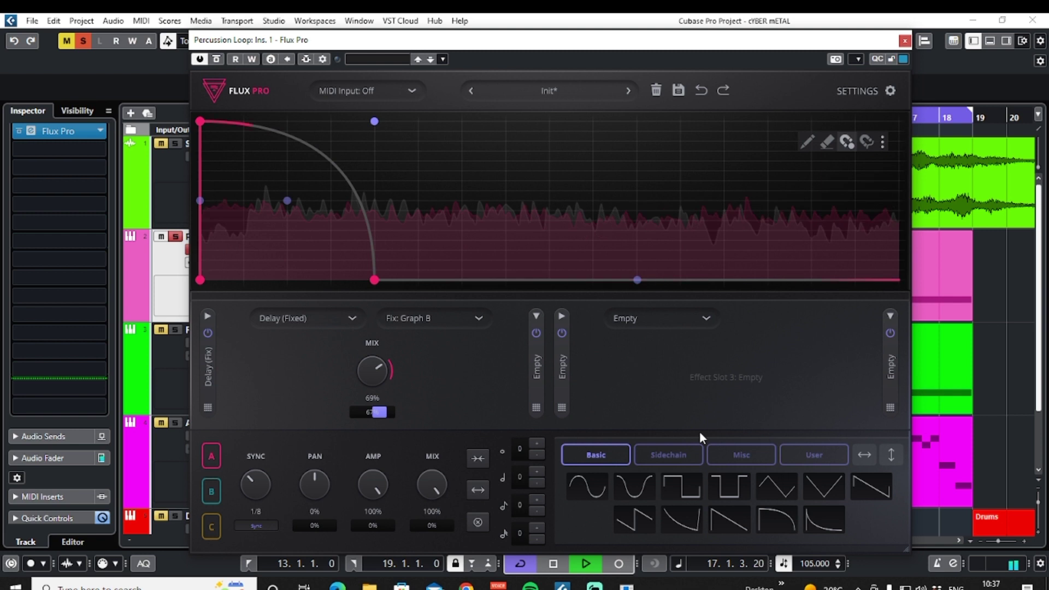
# Step: Add downward ramp, saw and decay shapes to graph A and set its sync to 1 Bar
pyautogui.moveTo(743, 528); pyautogui.dragTo(414, 244)
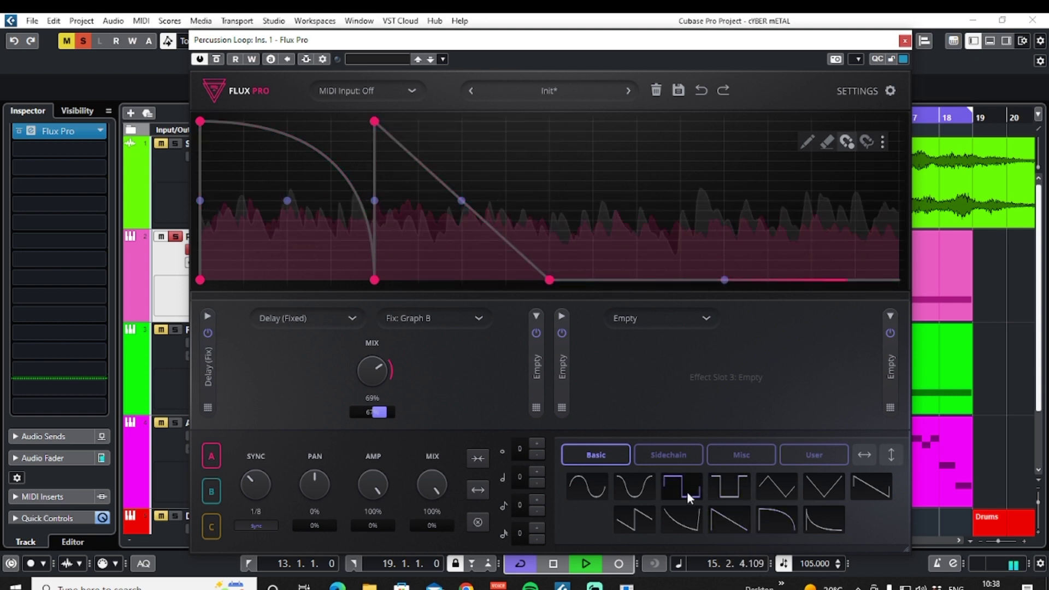
pyautogui.moveTo(632, 522); pyautogui.dragTo(563, 247)
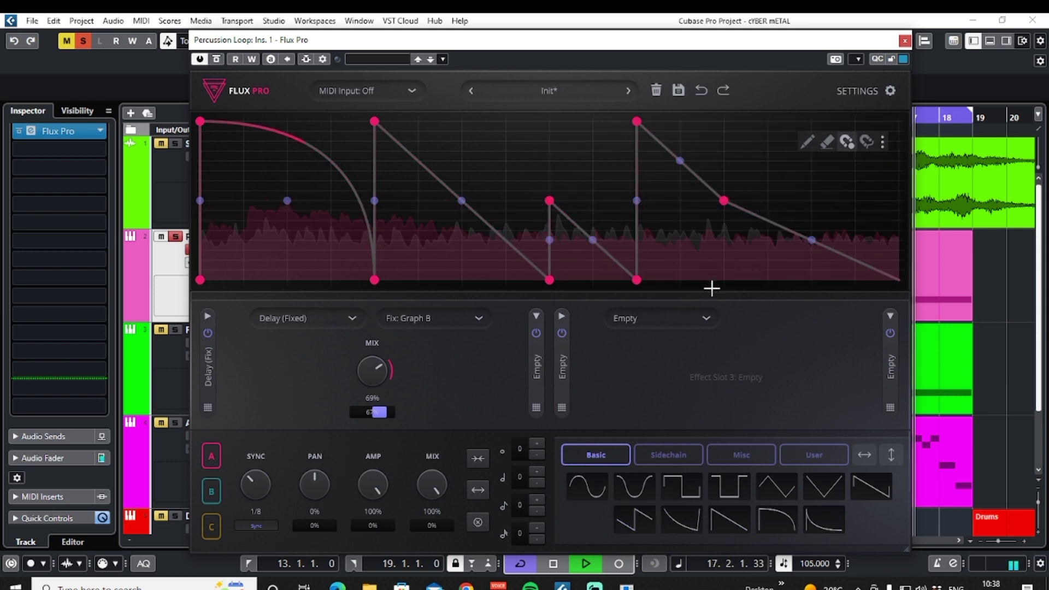
pyautogui.moveTo(828, 526); pyautogui.dragTo(759, 185)
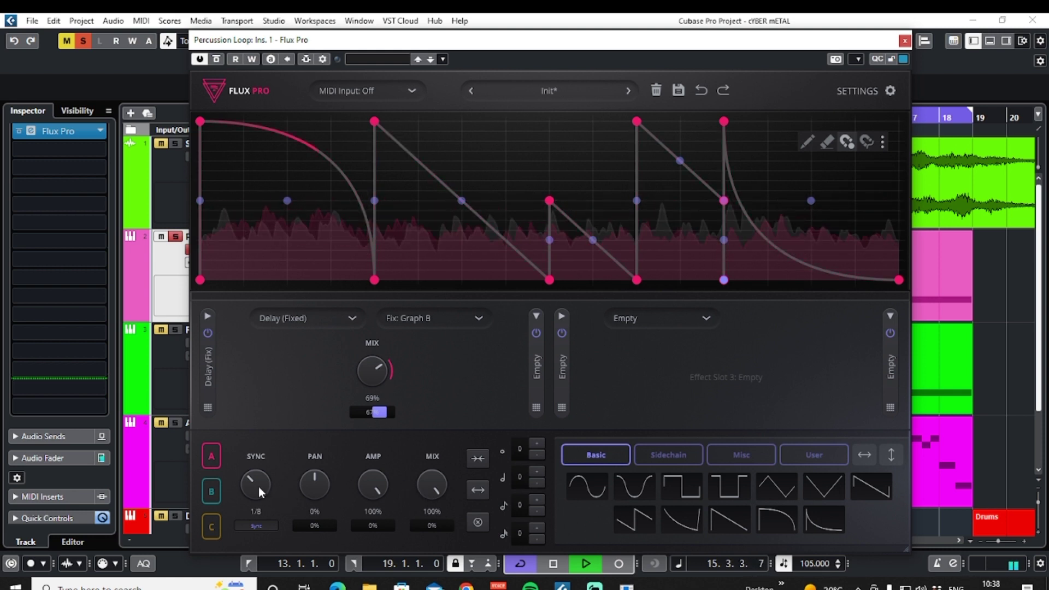
pyautogui.moveTo(257, 486); pyautogui.dragTo(262, 421)
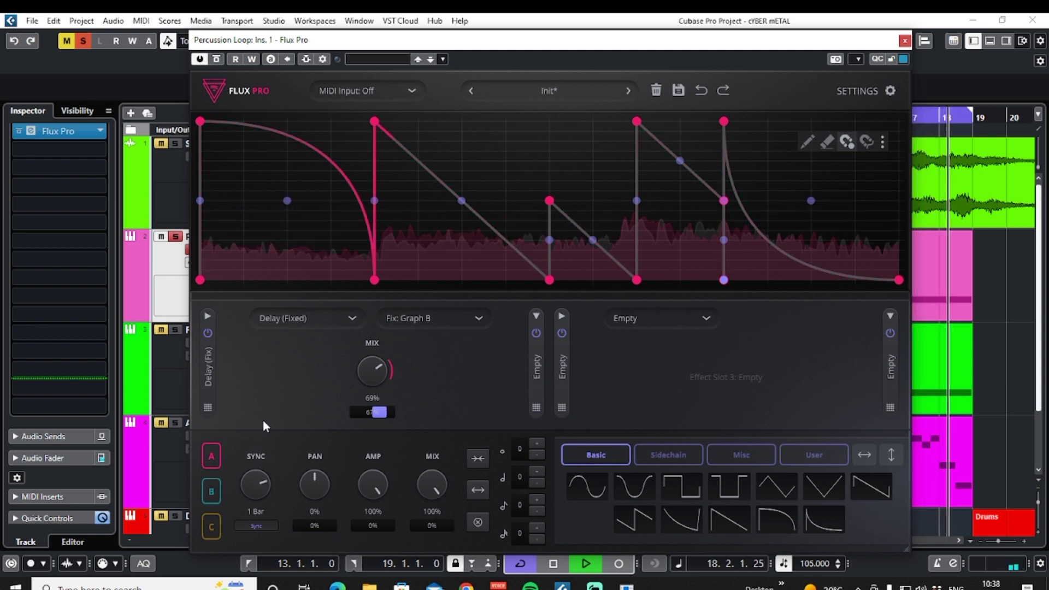
pyautogui.click(211, 491)
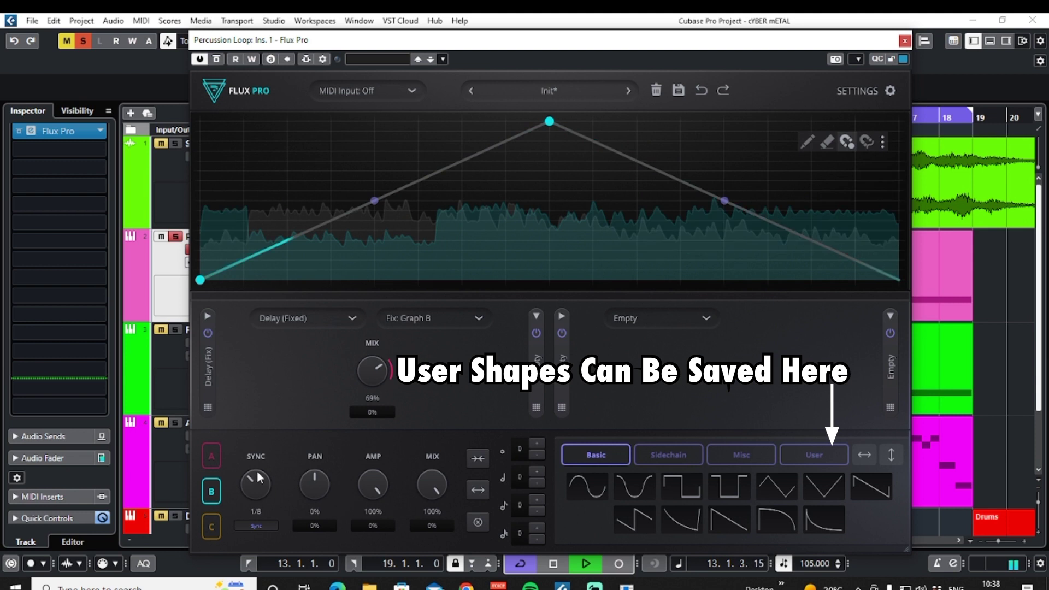
# Step: Lower the Delay (Fixed) mix from 69% to 57%, then show graph B
pyautogui.click(210, 458)
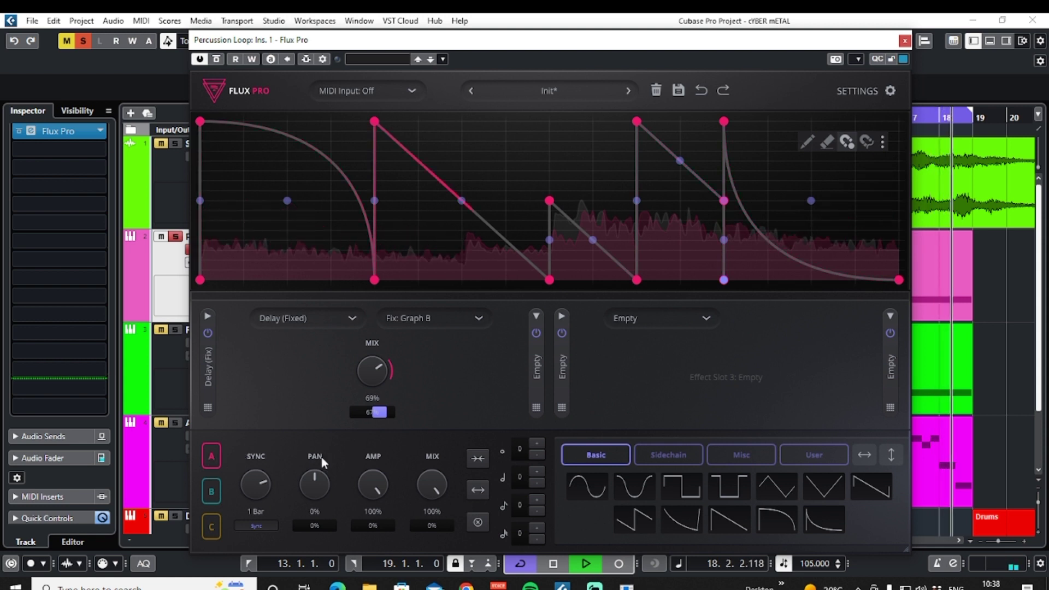
pyautogui.moveTo(372, 361); pyautogui.dragTo(372, 390)
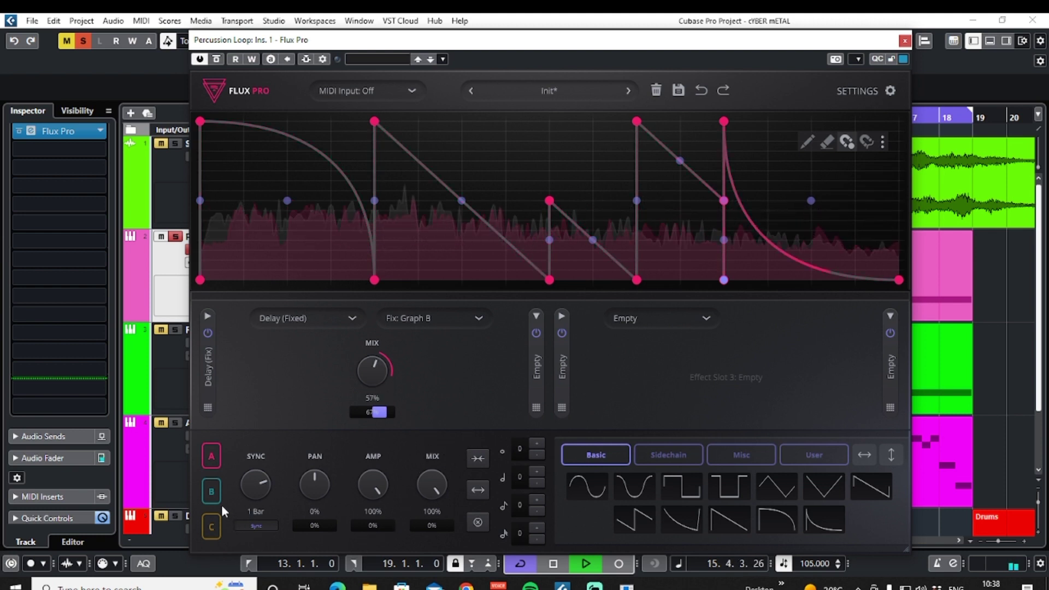
pyautogui.click(211, 491)
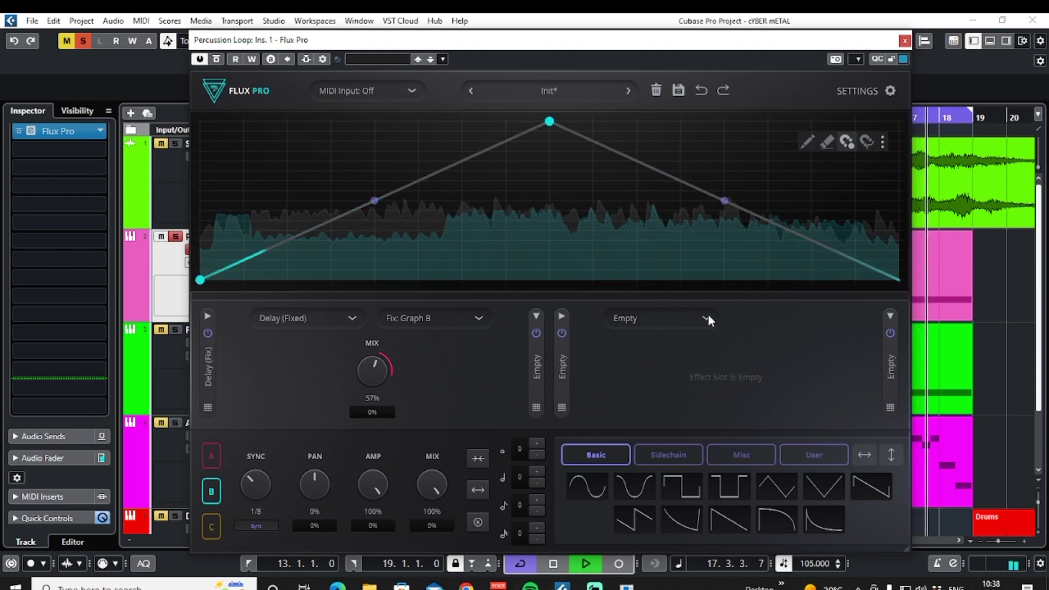
# Step: Load Rate Modulation into the second effect slot
pyautogui.click(535, 320)
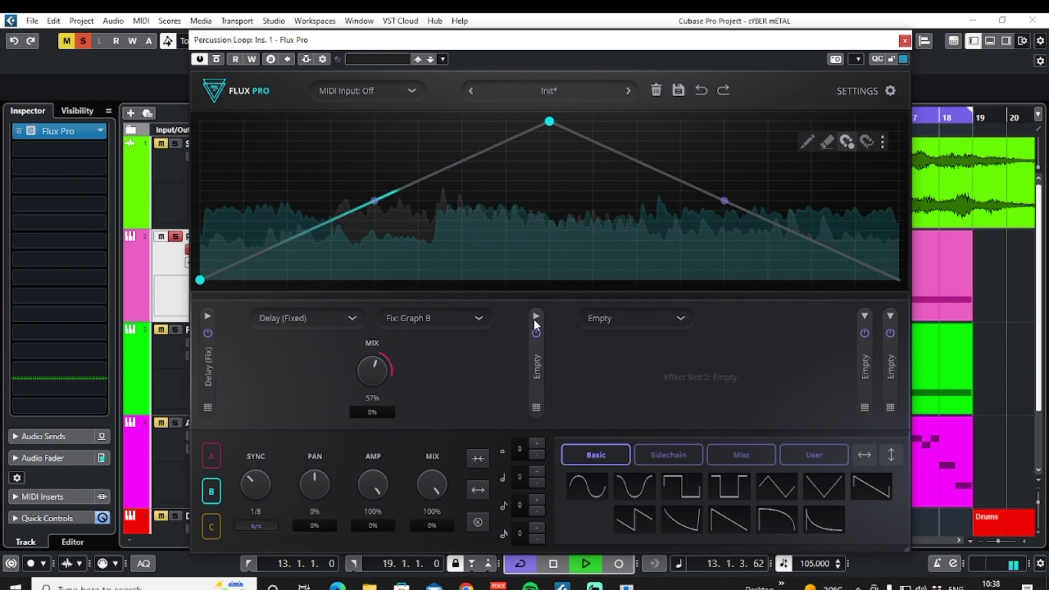
pyautogui.click(682, 320)
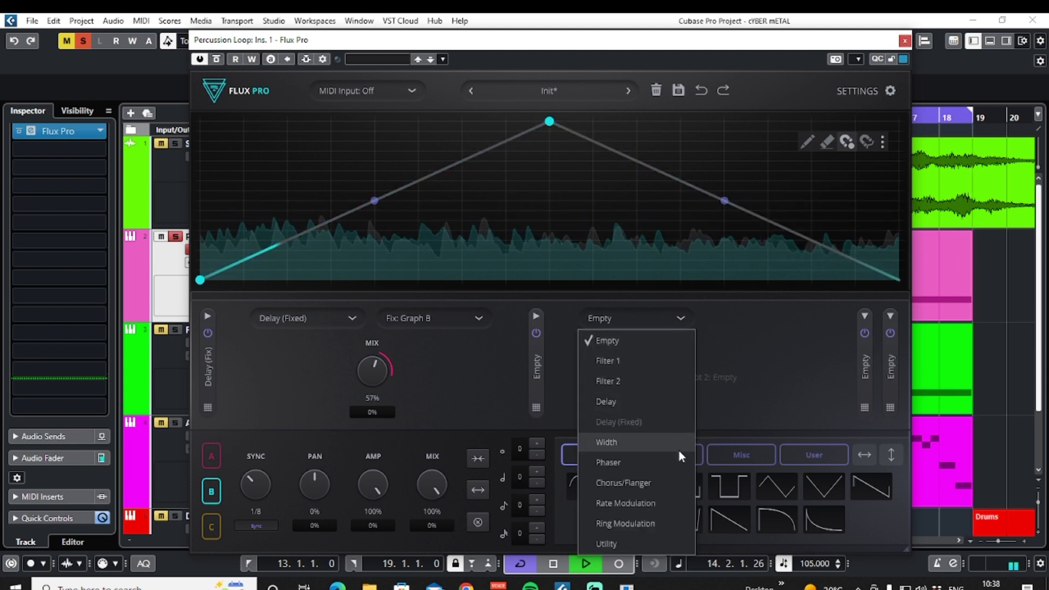
pyautogui.click(647, 502)
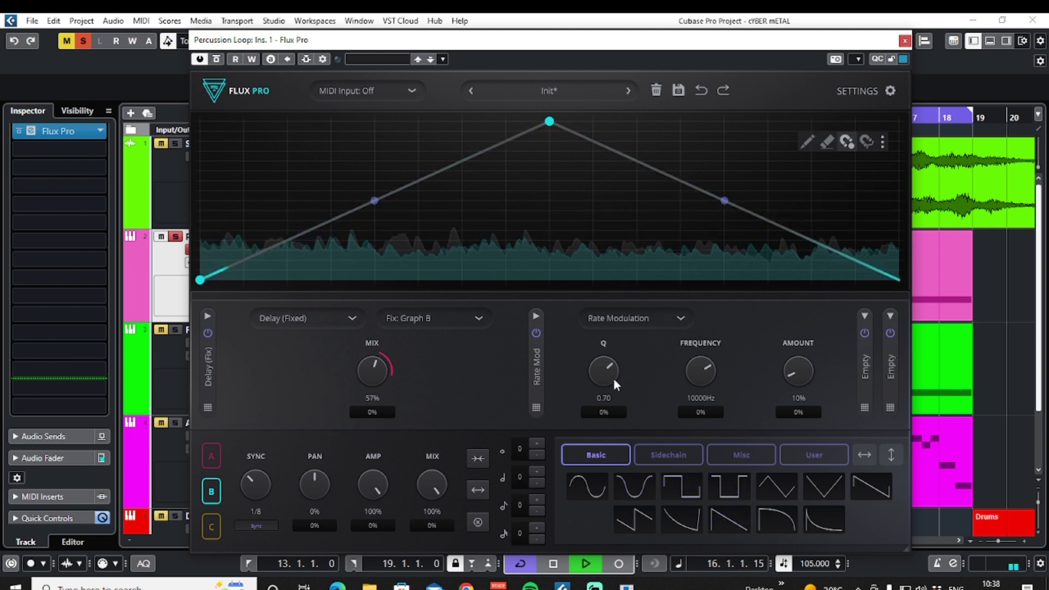
# Step: Modulate Q about 25%, Frequency about 81% and Amount about 38% from graph B
pyautogui.moveTo(604, 413); pyautogui.dragTo(611, 388)
pyautogui.moveTo(703, 412); pyautogui.dragTo(707, 394)
pyautogui.moveTo(800, 412); pyautogui.dragTo(787, 351)
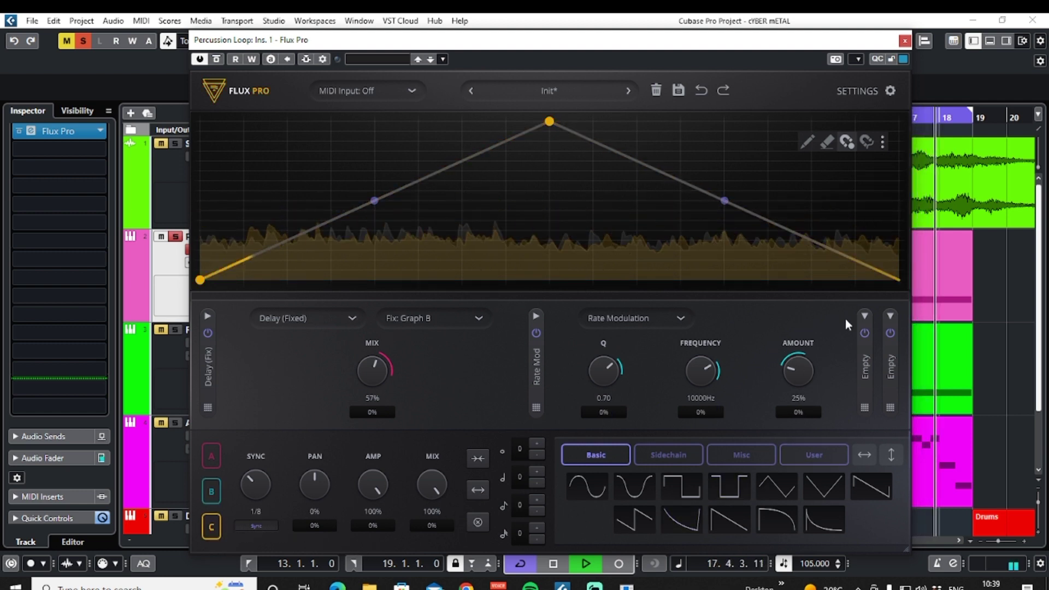
pyautogui.click(865, 316)
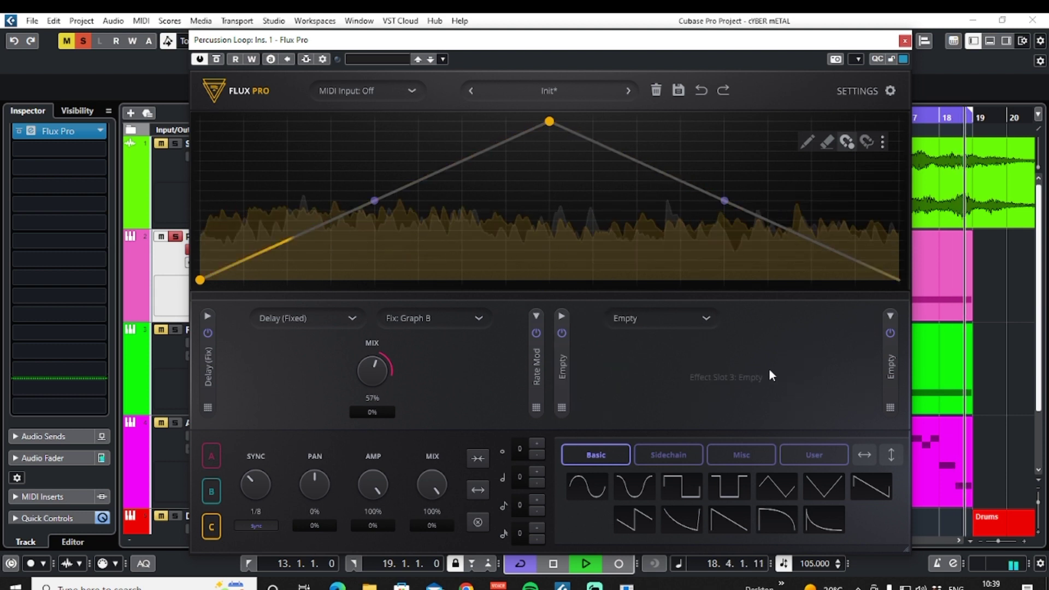
# Step: Load Filter 1 into slot 3 and set its type to Formant > Female
pyautogui.click(706, 318)
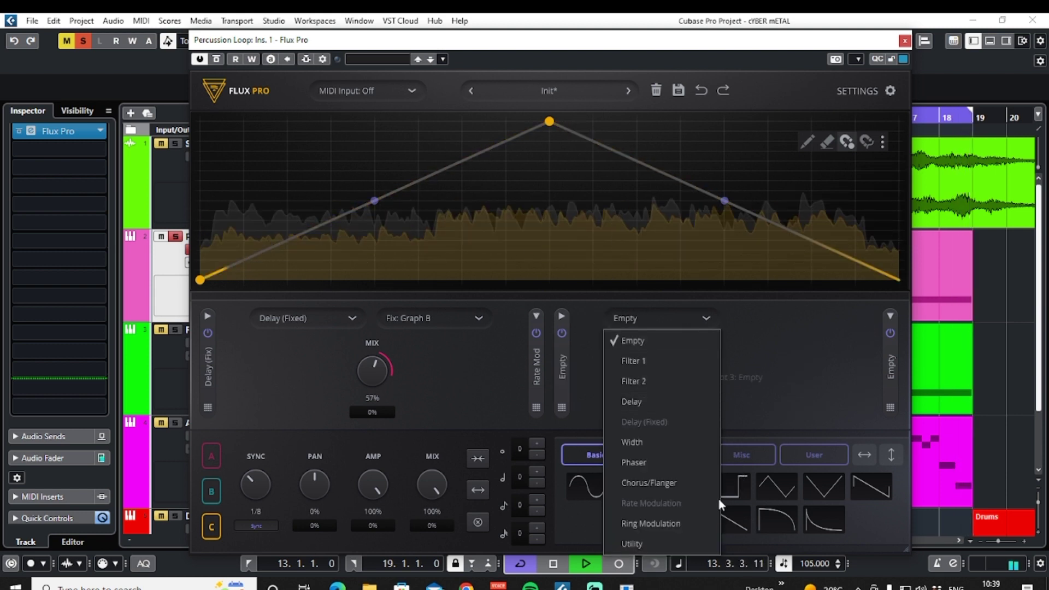
pyautogui.click(663, 359)
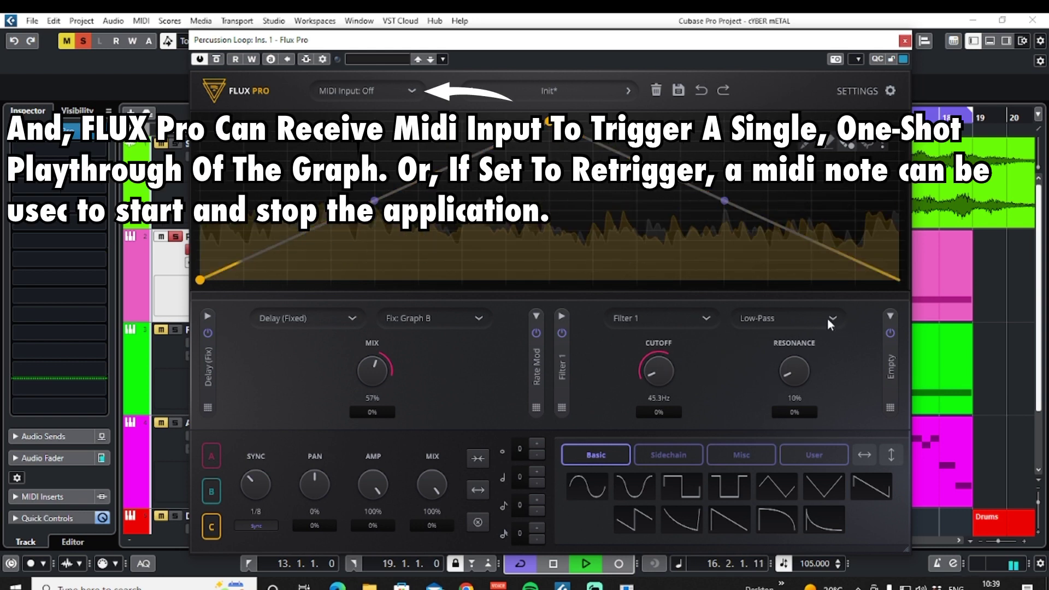
pyautogui.click(826, 318)
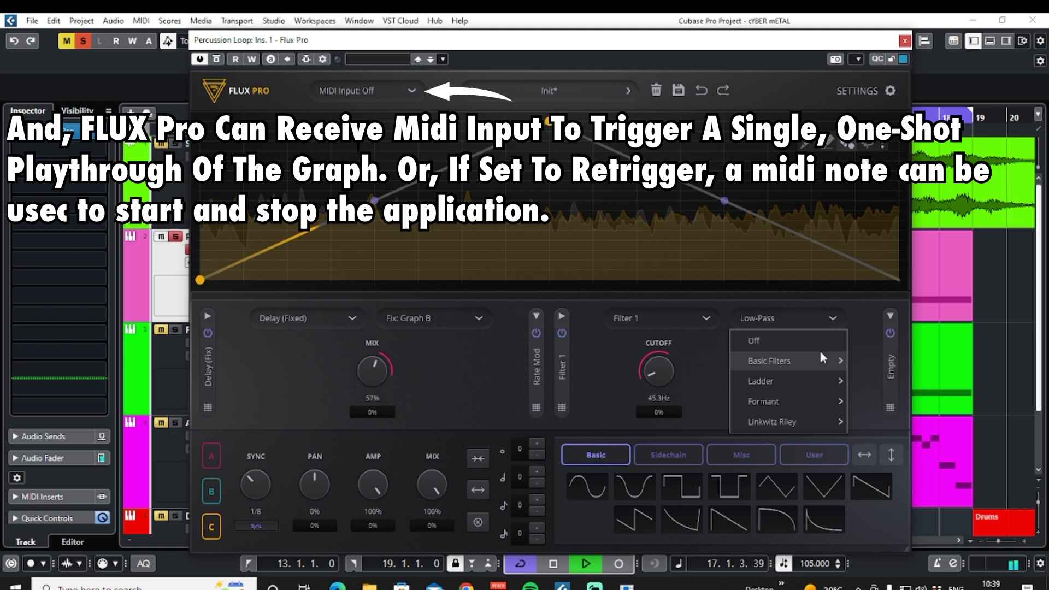
pyautogui.moveTo(834, 359)
pyautogui.moveTo(831, 380)
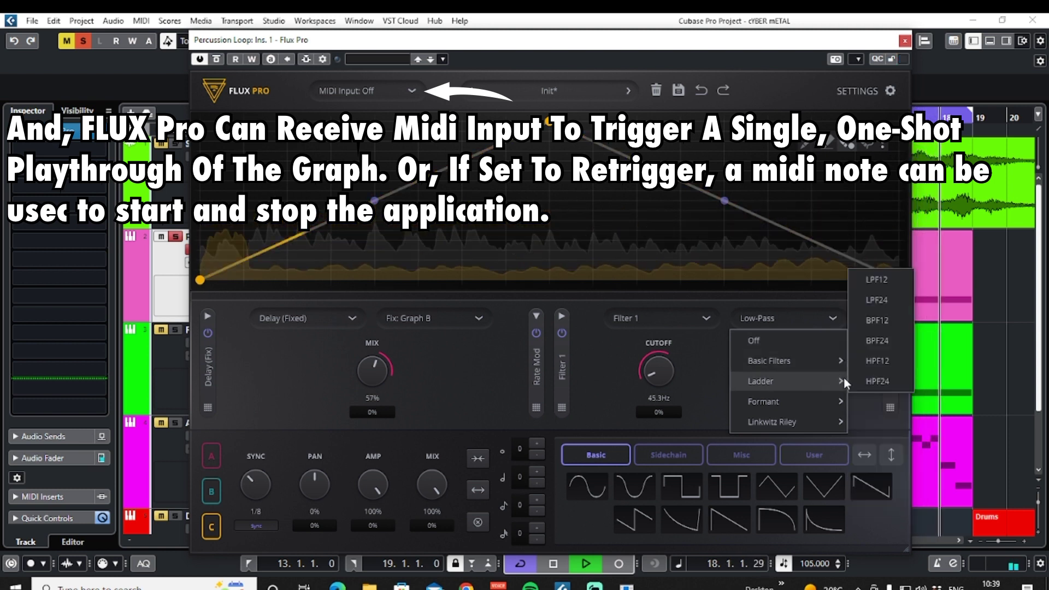
pyautogui.moveTo(804, 416)
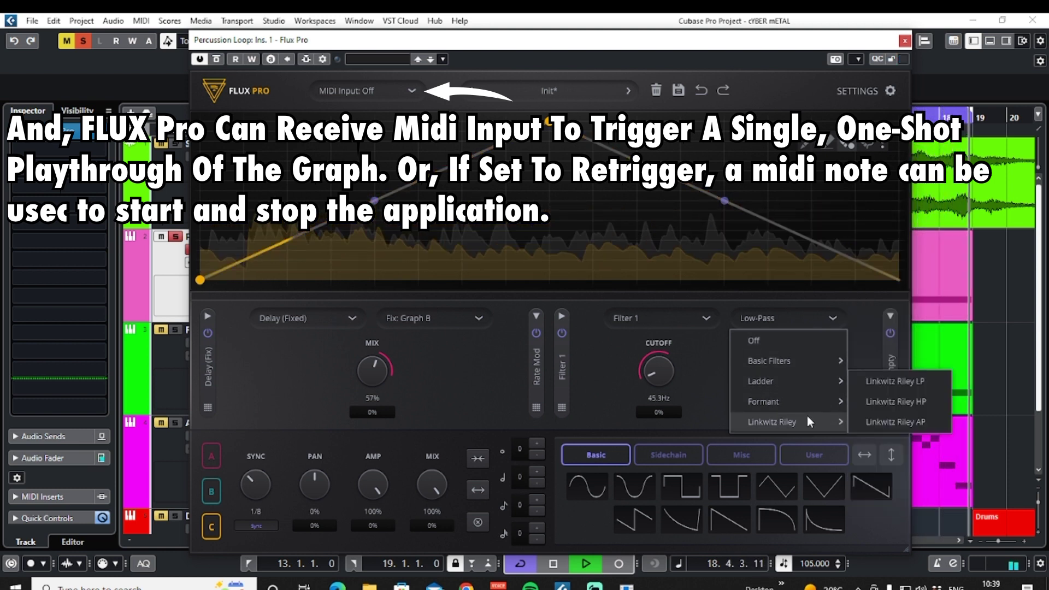
pyautogui.moveTo(827, 400)
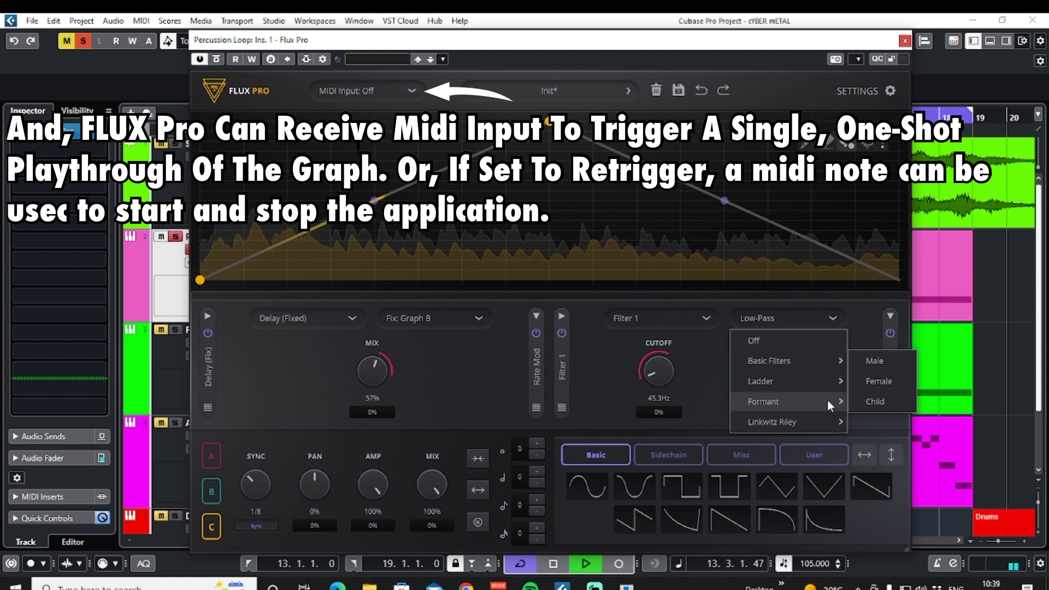
pyautogui.click(899, 381)
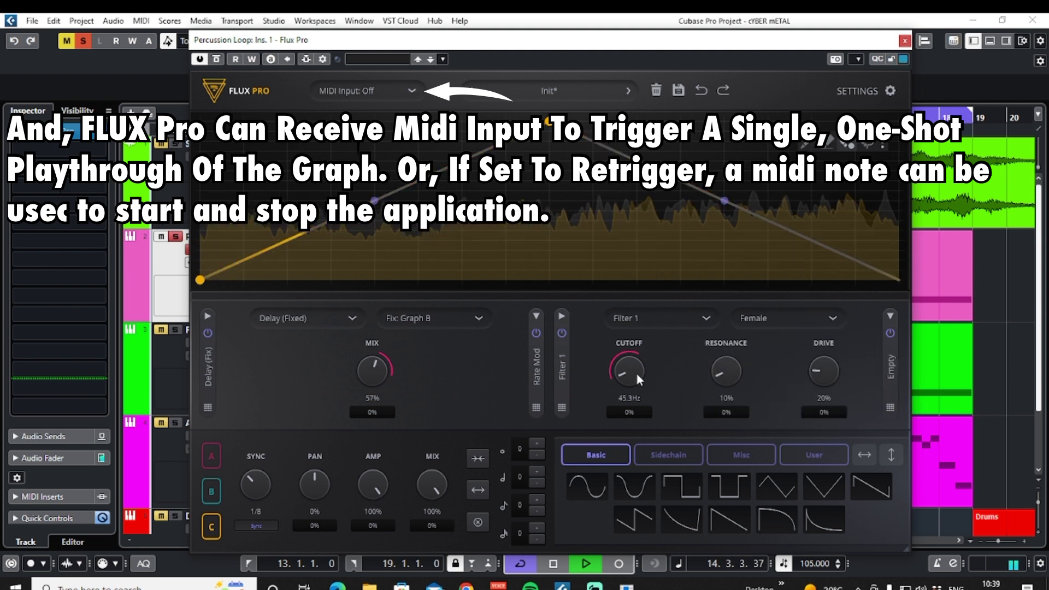
# Step: Raise cutoff to 185.4Hz and resonance, modulating them from graph C by about 23% and 46%
pyautogui.moveTo(629, 369); pyautogui.dragTo(629, 360)
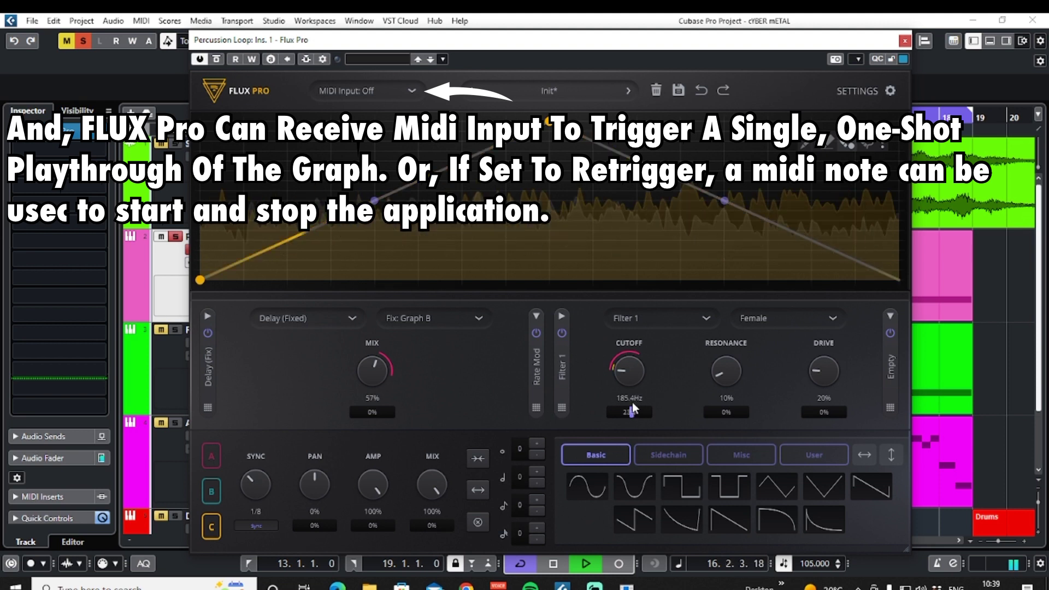
pyautogui.moveTo(631, 408); pyautogui.dragTo(632, 407)
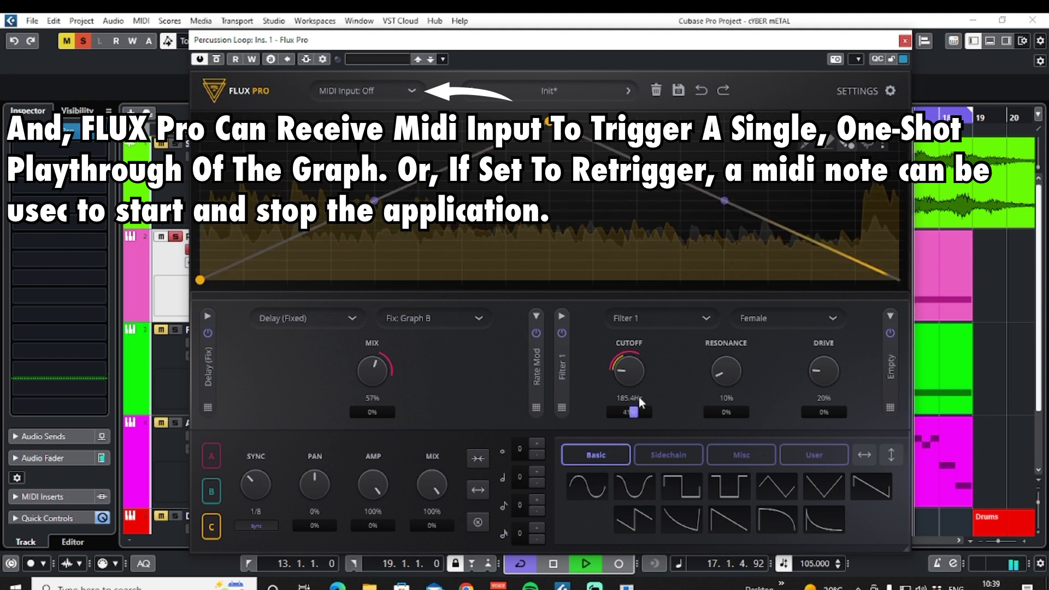
pyautogui.moveTo(735, 373); pyautogui.dragTo(720, 356)
pyautogui.moveTo(723, 415); pyautogui.dragTo(726, 394)
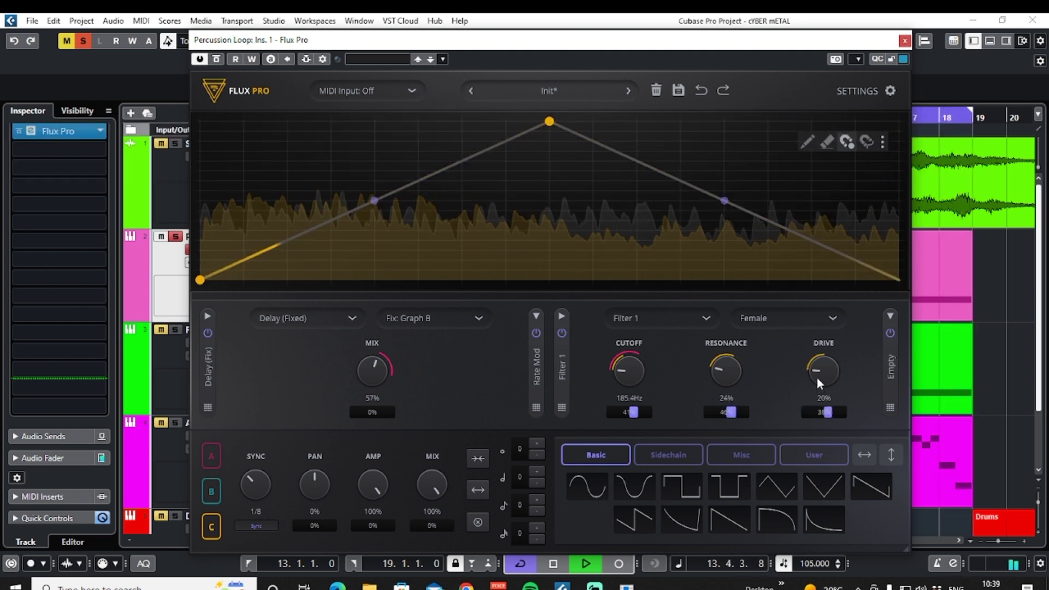
# Step: Raise the formant filter drive to 48% and set the modulation depth under graph C's mix
pyautogui.moveTo(819, 359); pyautogui.dragTo(821, 350)
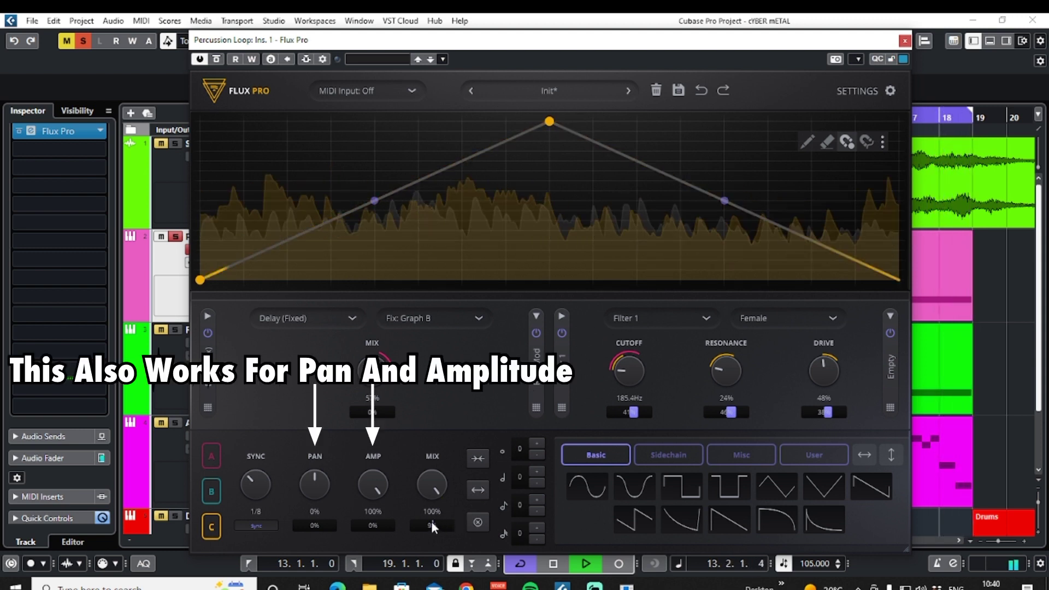
pyautogui.moveTo(432, 525); pyautogui.dragTo(434, 536)
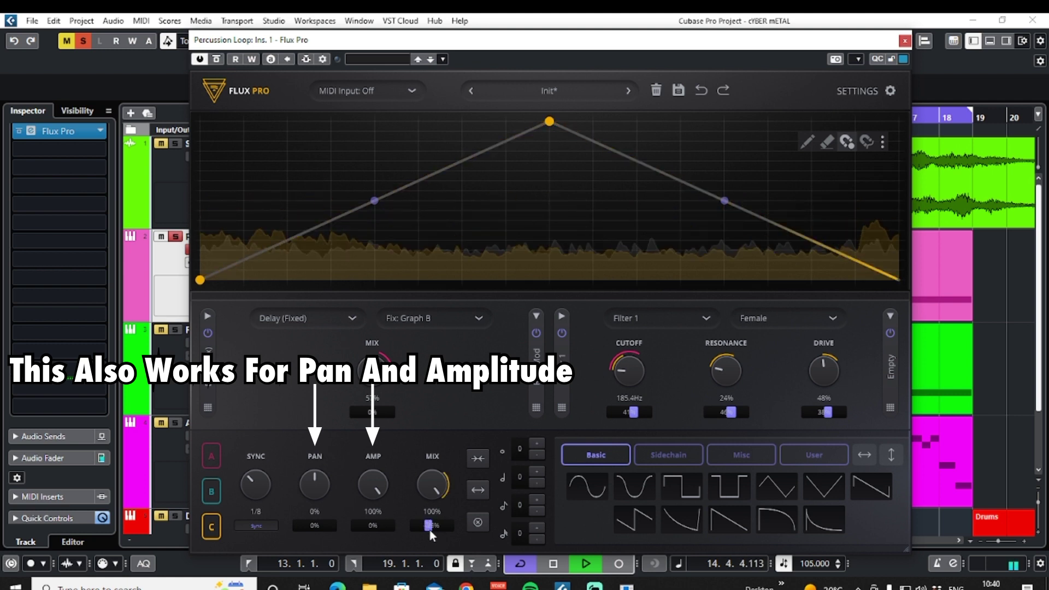